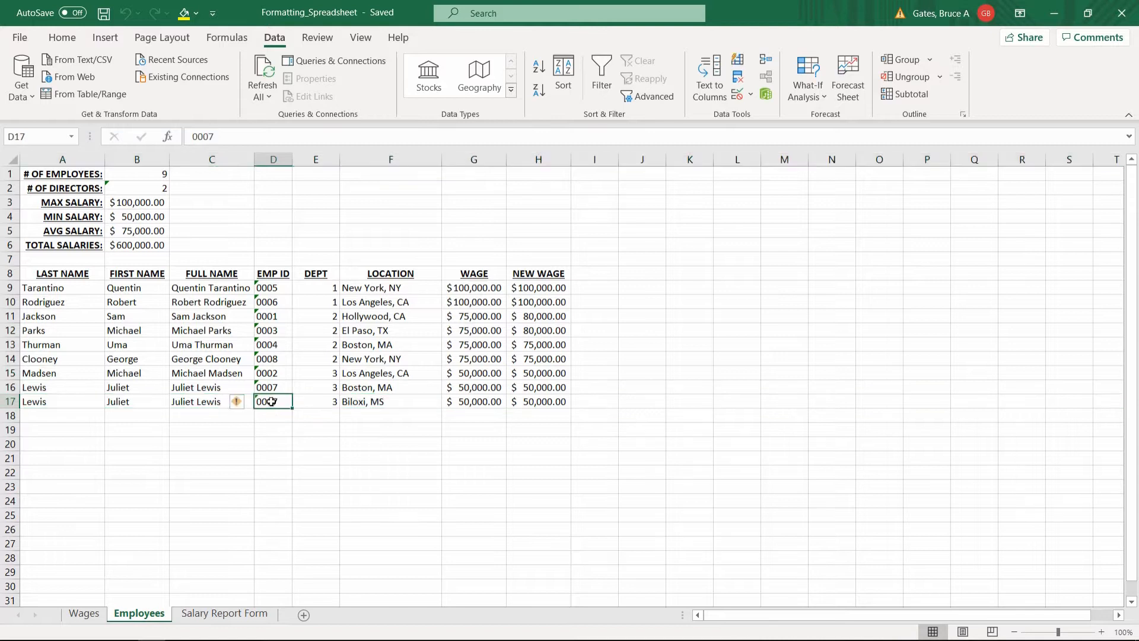
Enter 0008 as the EMP ID in D17, fixing a mistyped digit, and save the workbook.
type("008")
key("BackSpace")
type("0")
key("Return")
key("ctrl+s")
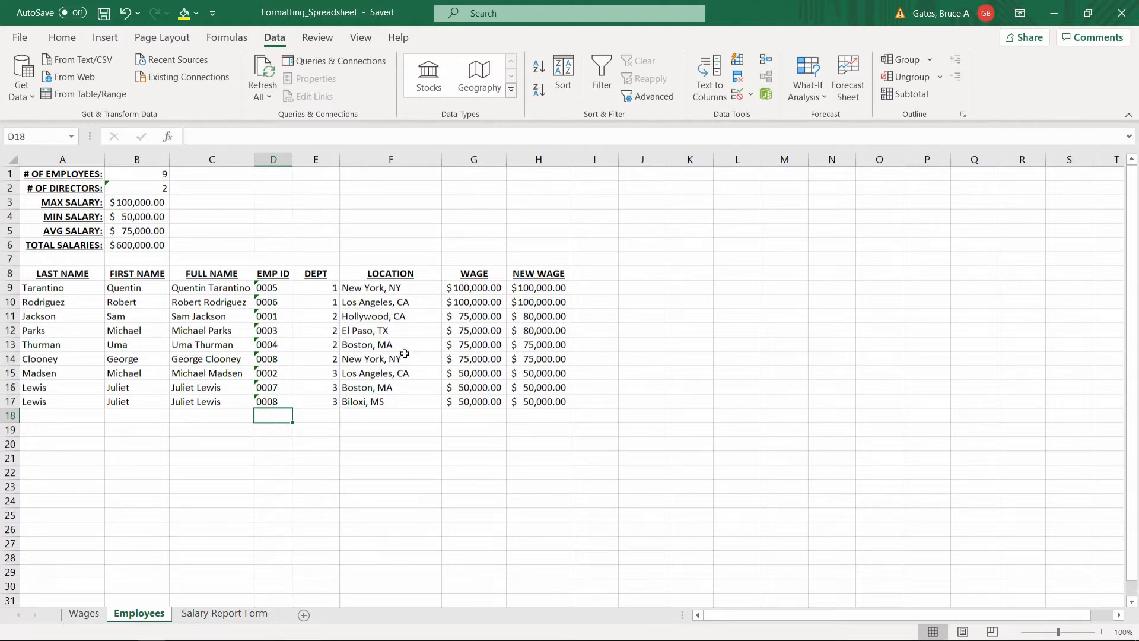
Switch to the Salary Report Form sheet and inspect the B4 wage and B9 trimmed-city formulas.
left_click(219, 612)
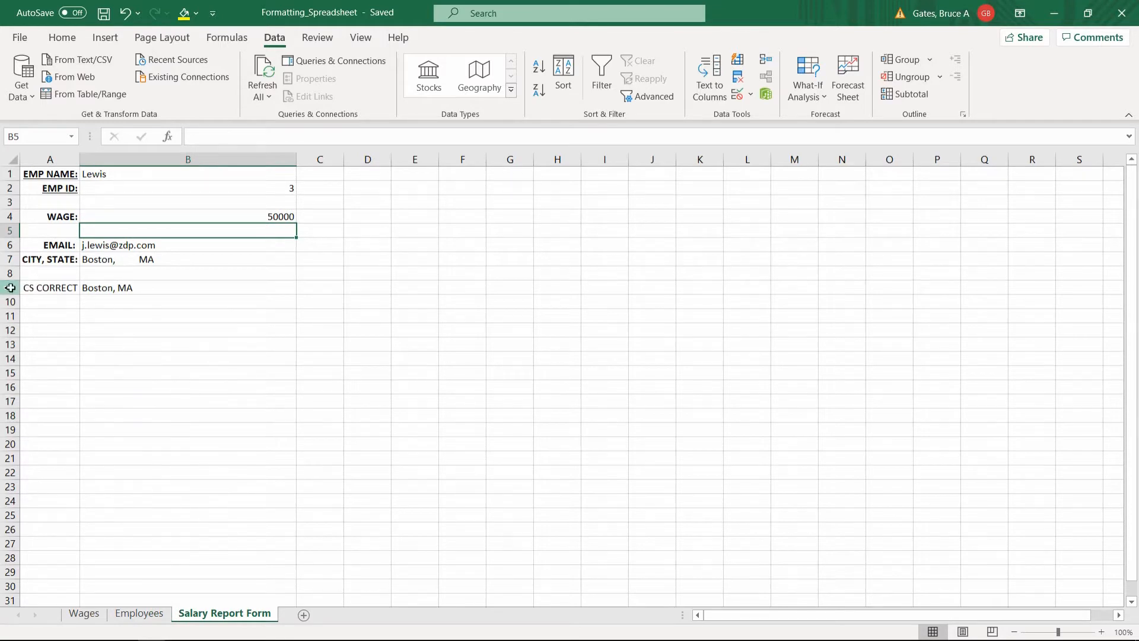
left_click(8, 288)
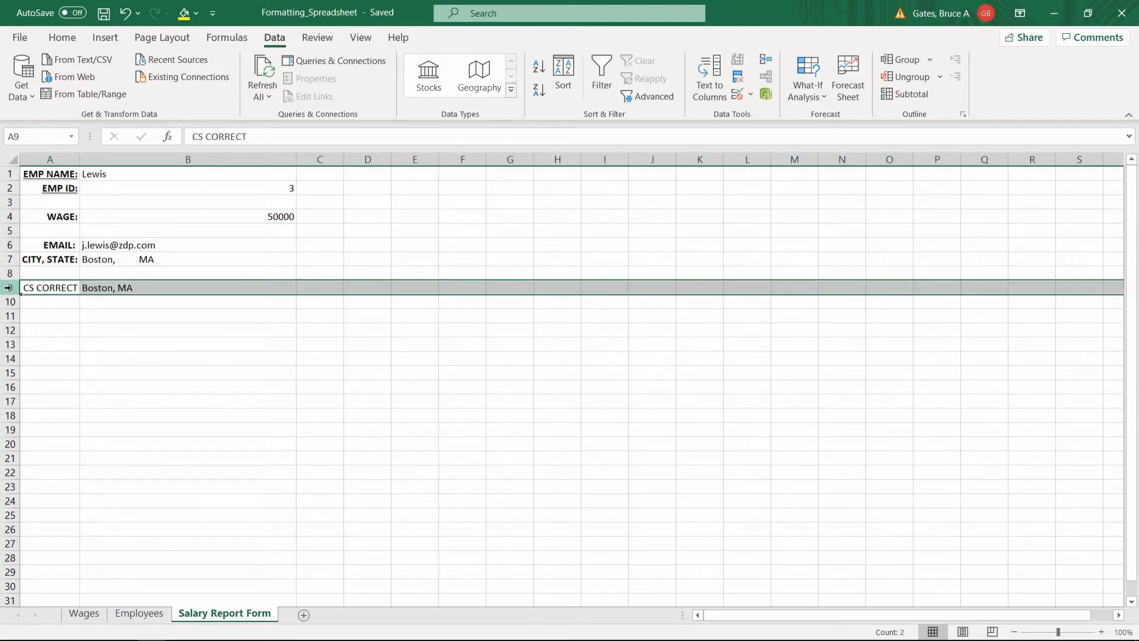
left_click(51, 273)
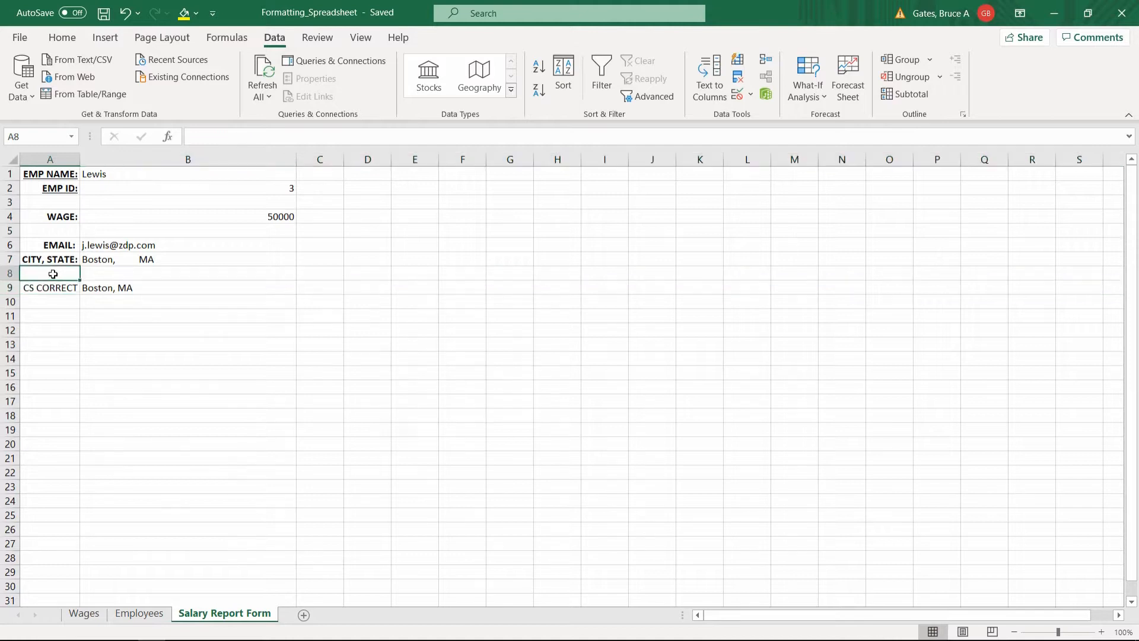
left_click(65, 245)
left_click(69, 201)
left_click(228, 211)
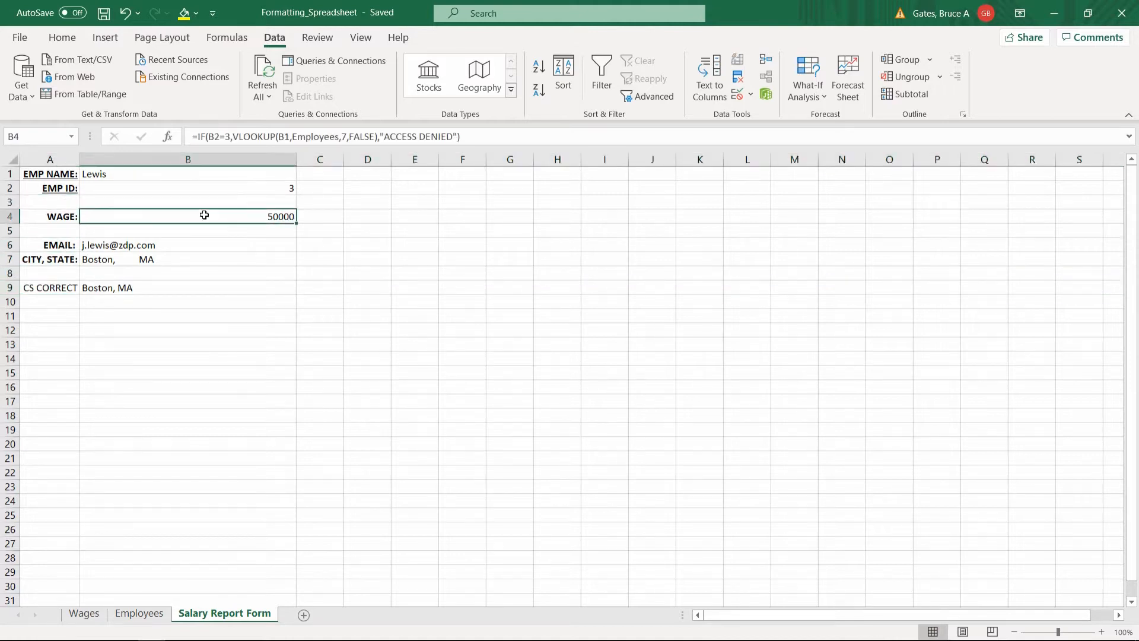
left_click(124, 288)
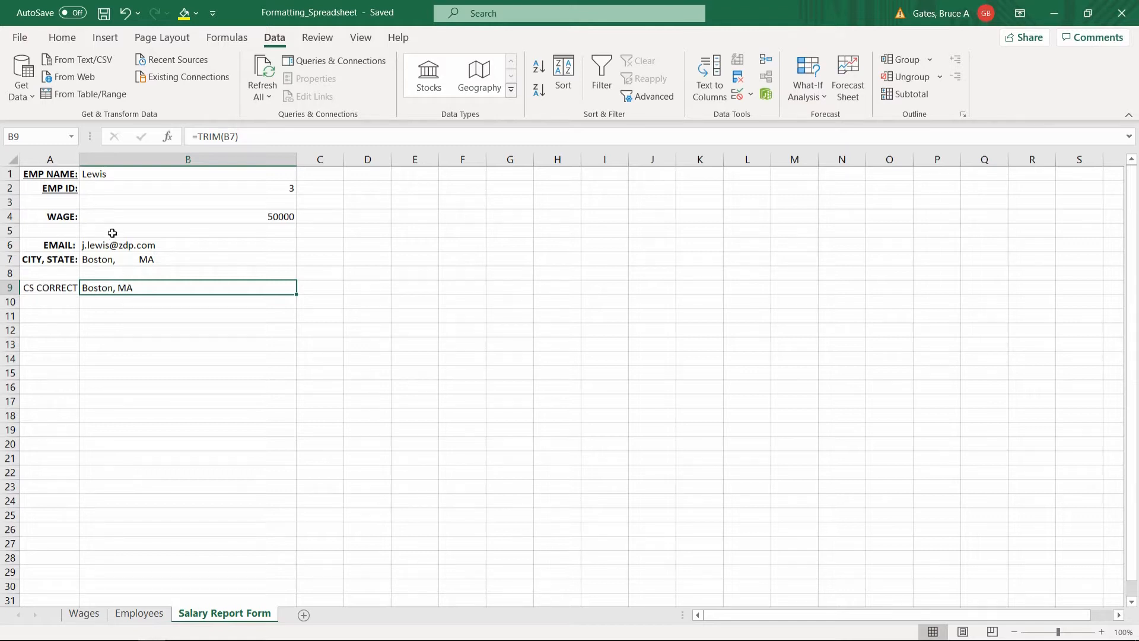
Compare B7's raw city text with B9's TRIM result and recheck the B6 email and B4 wage formulas.
left_click(109, 261)
left_click(65, 289)
left_click(103, 290)
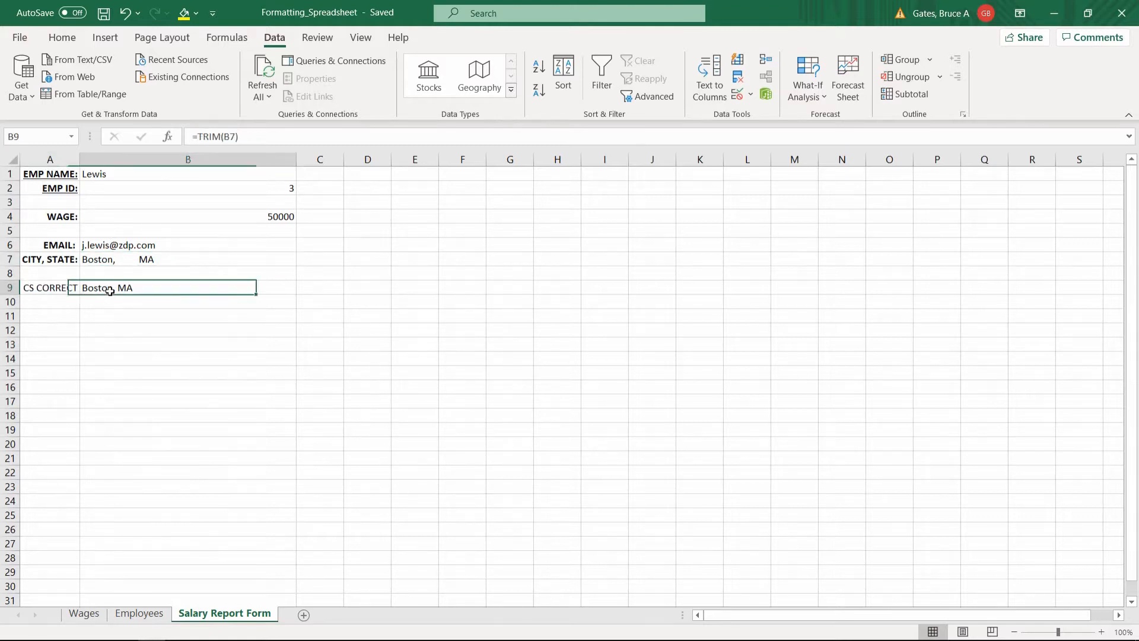
left_click(112, 259)
left_click(115, 246)
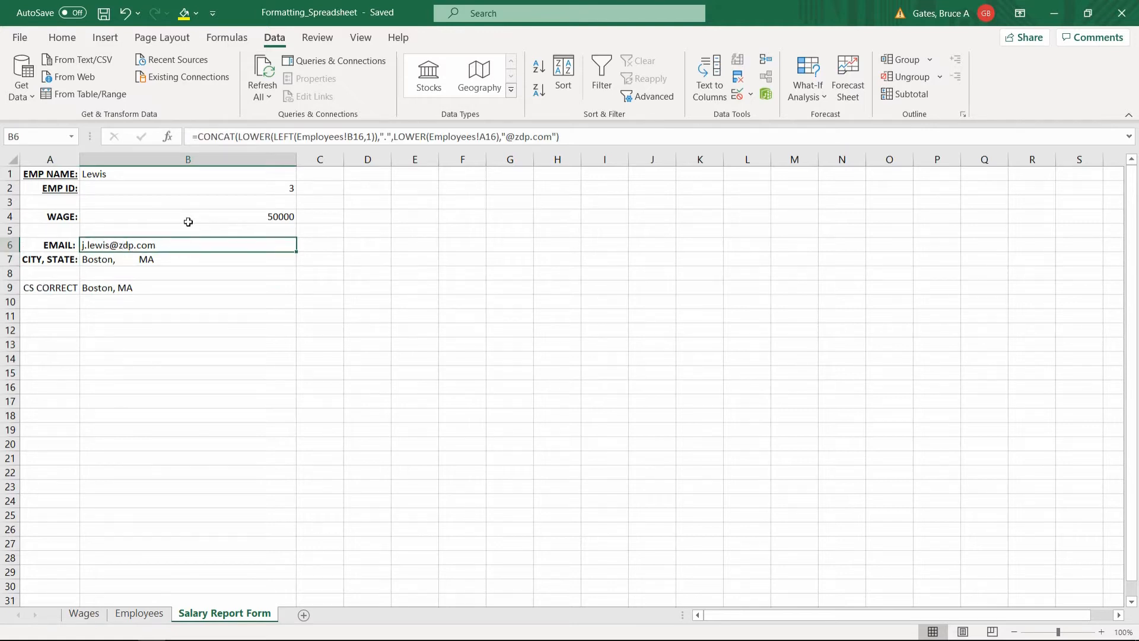
left_click(160, 218)
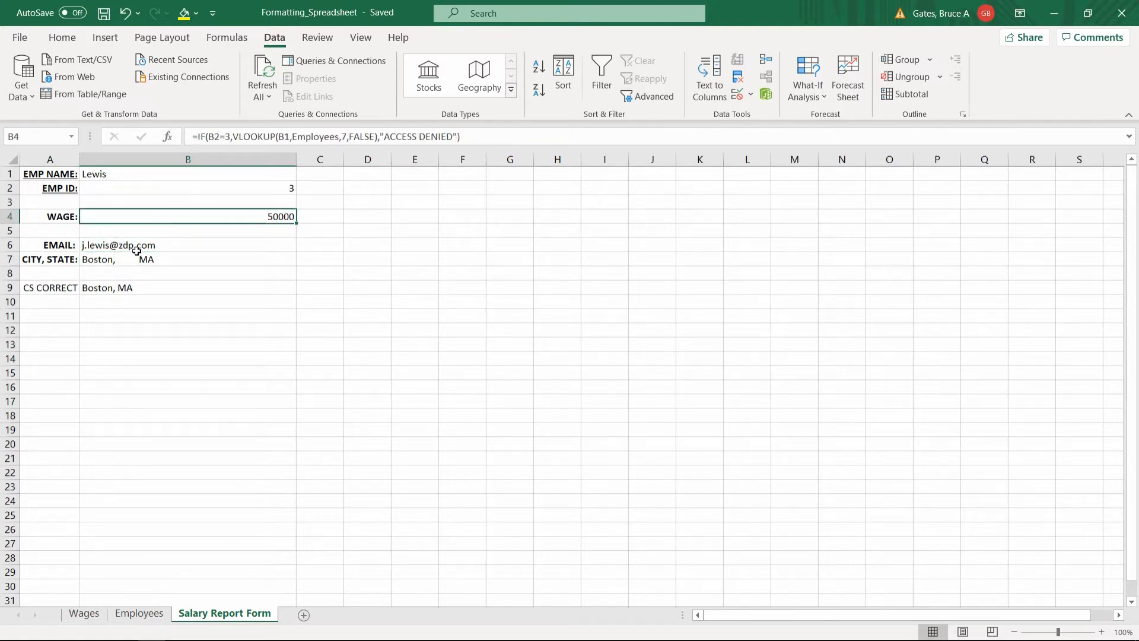
left_click(117, 288)
left_click(59, 293)
left_click(116, 293)
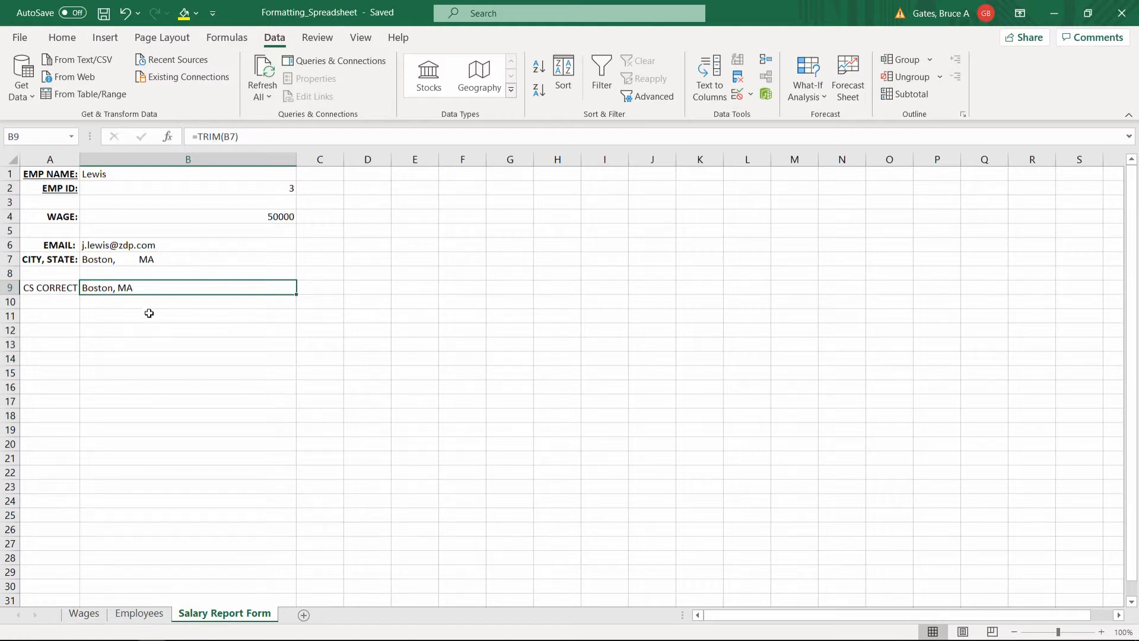
Keep B9 Locked and Hidden in Format Cells, then re-enter its =TRIM(B7) formula unchanged.
right_click(137, 289)
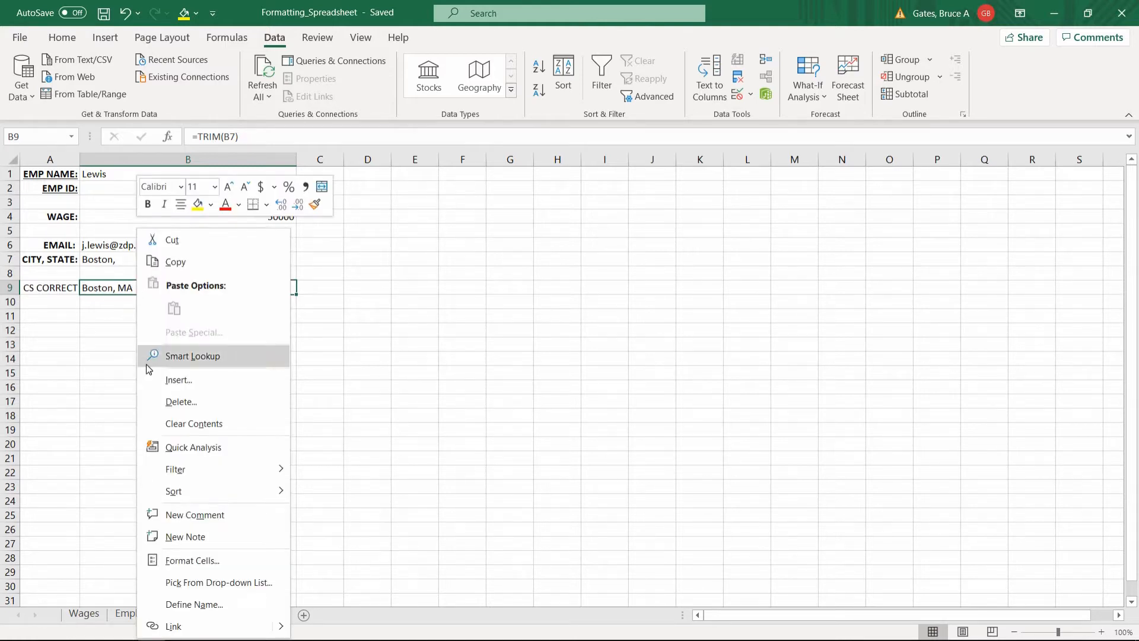
left_click(177, 561)
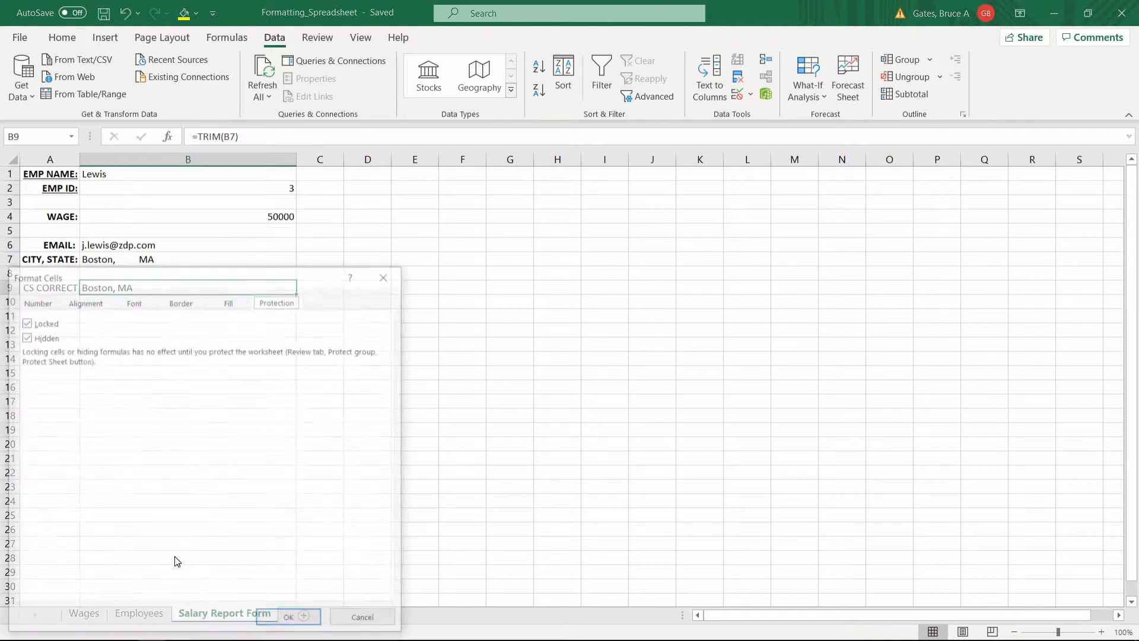
left_click_drag(232, 274, 320, 245)
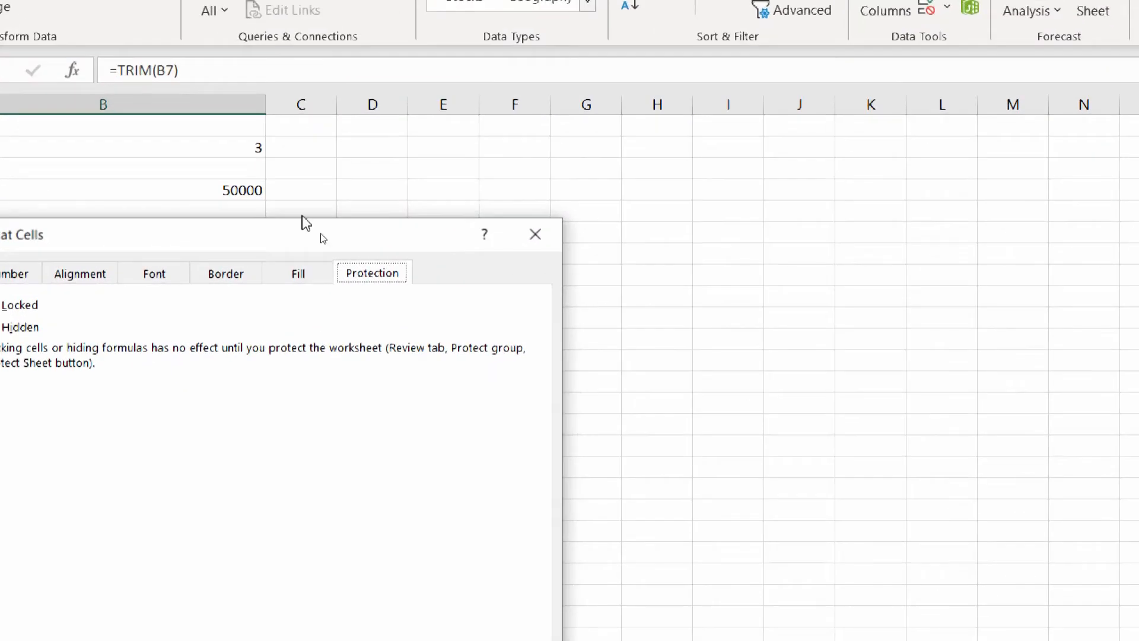
left_click_drag(315, 248, 582, 116)
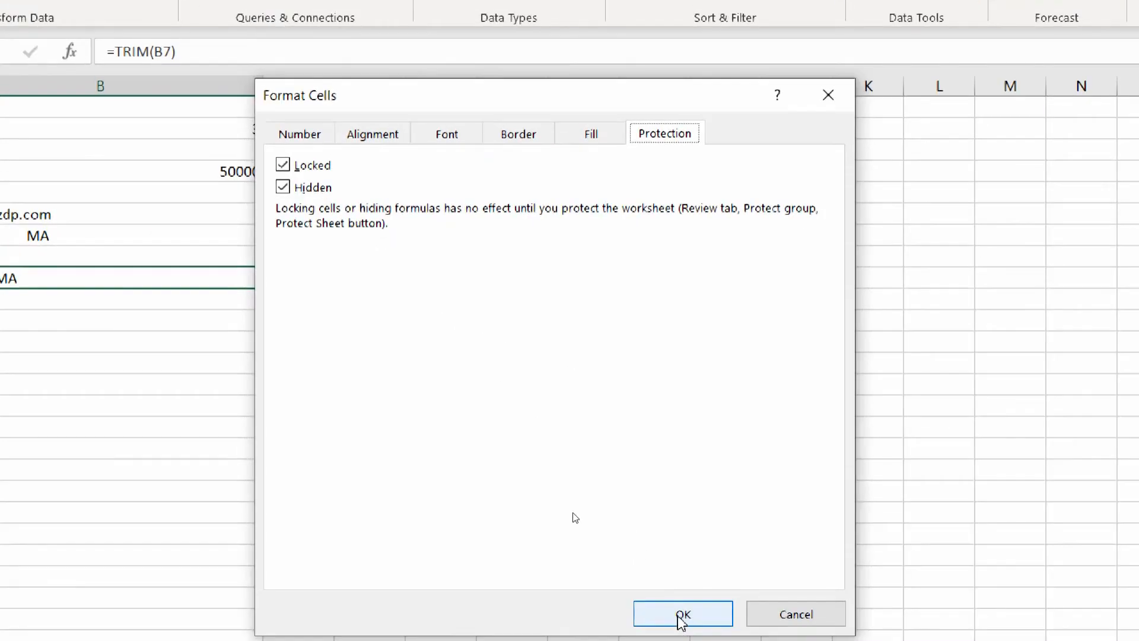
left_click(682, 630)
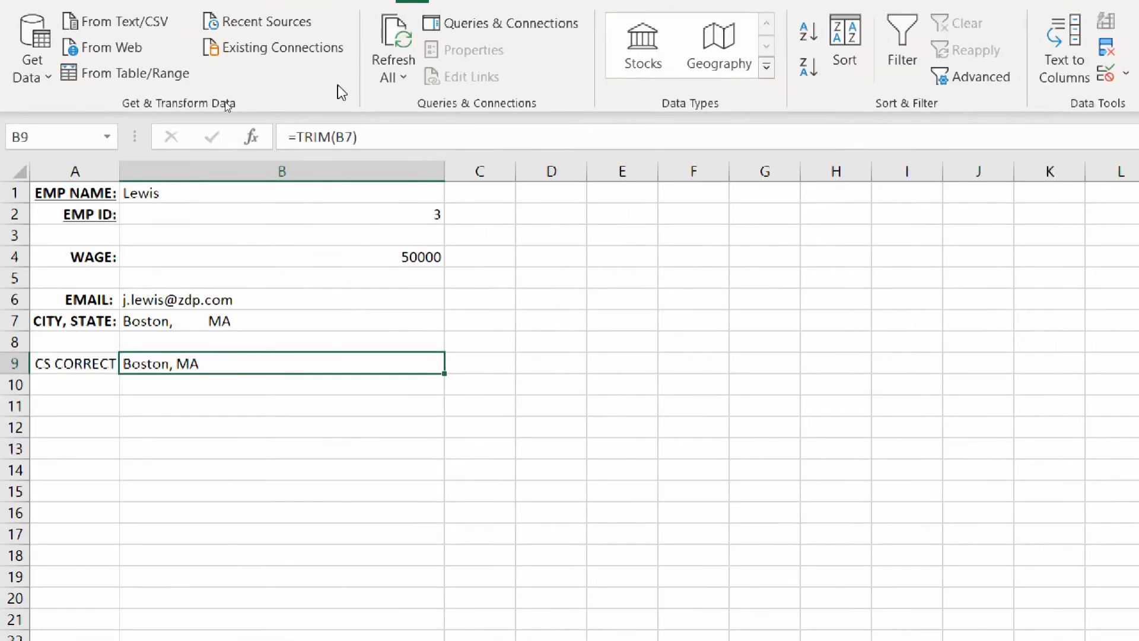
left_click(425, 142)
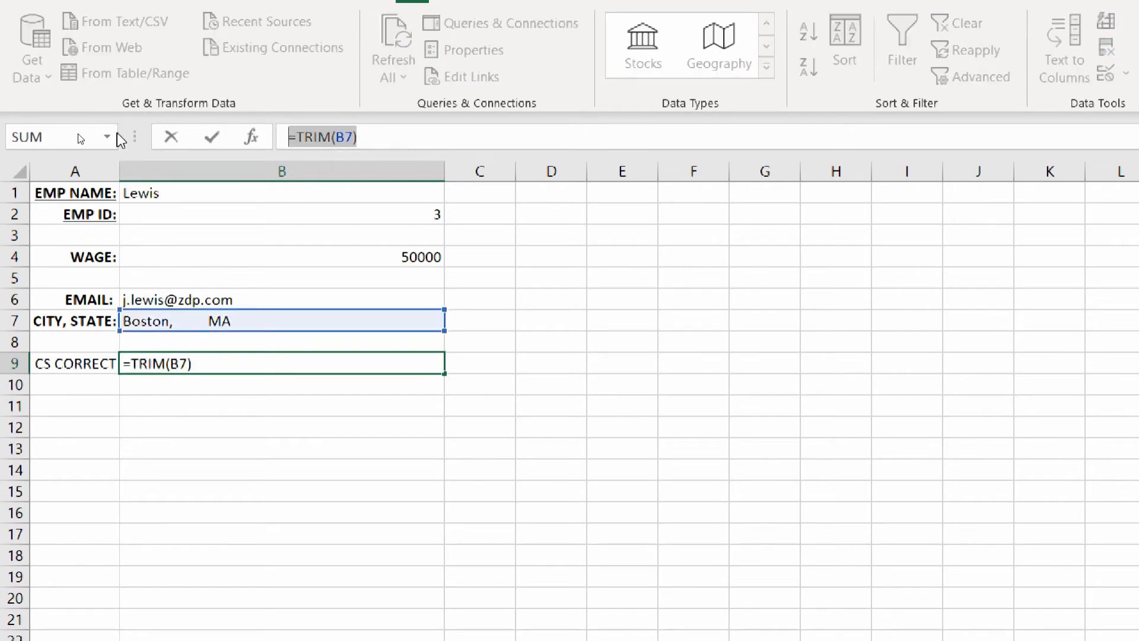
key("Return")
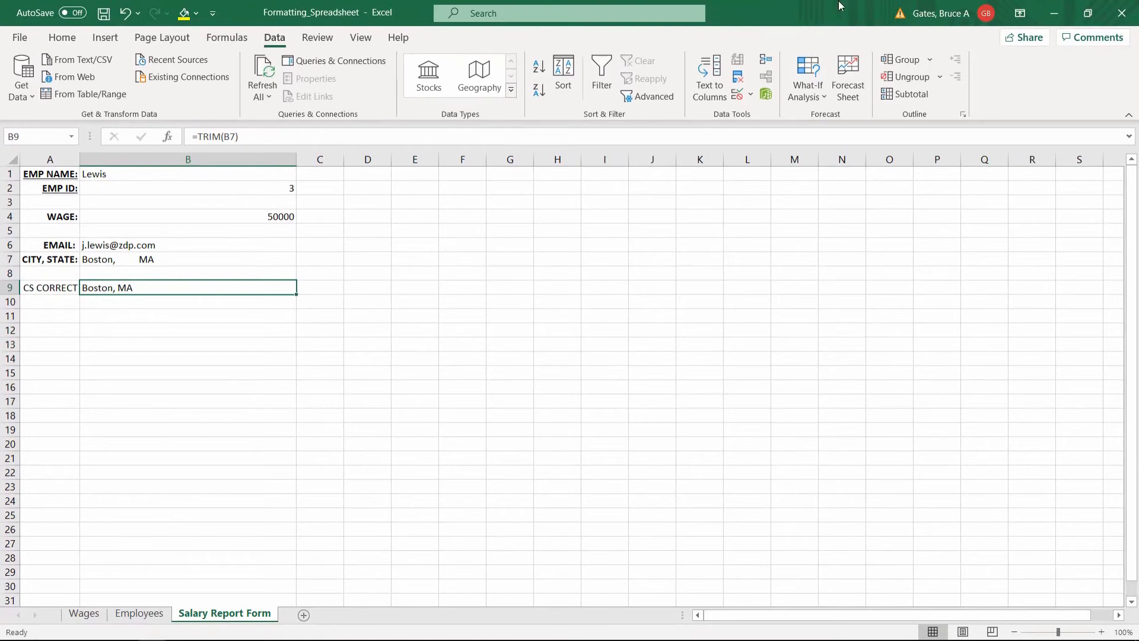
Recheck B9's Locked and Hidden protection settings without changing them.
left_click(319, 38)
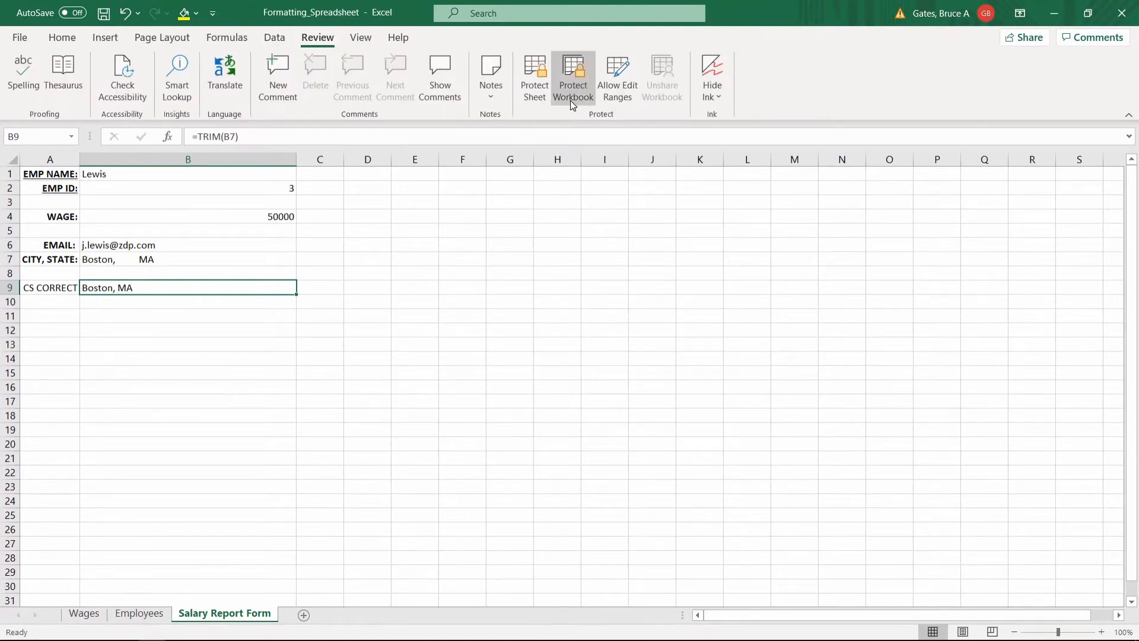
right_click(231, 287)
left_click(287, 561)
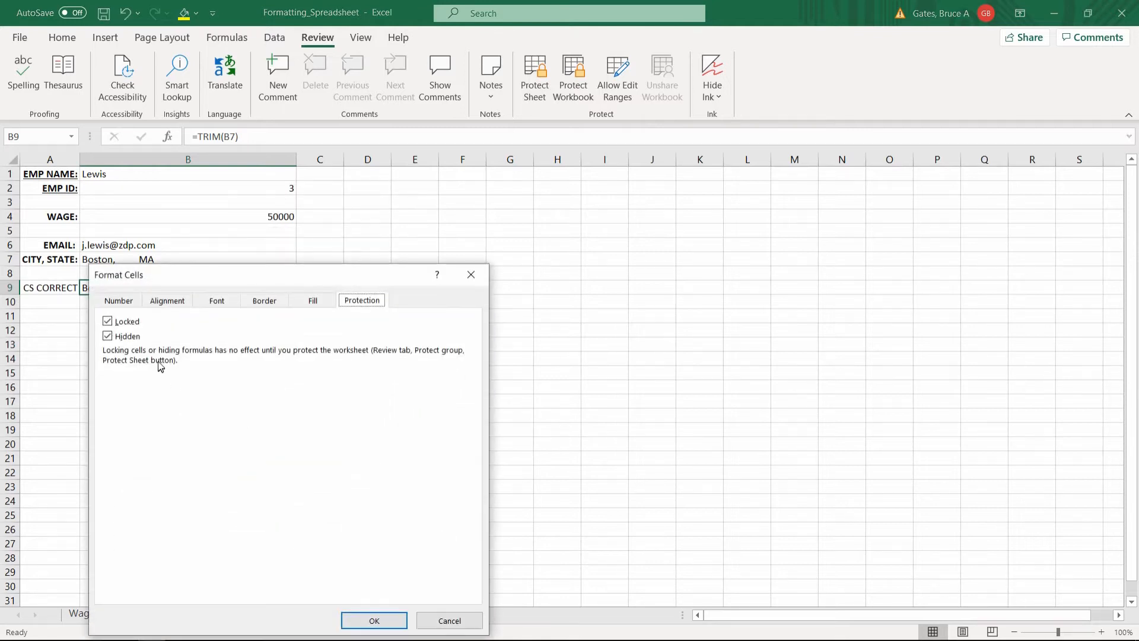
left_click(373, 620)
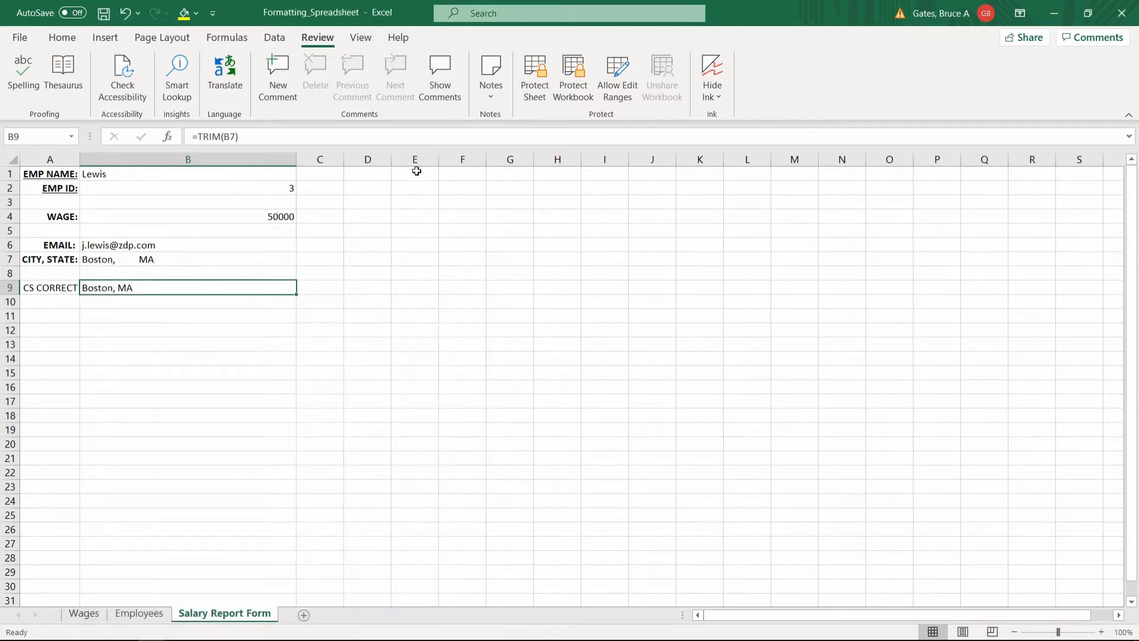
Protect the Salary Report Form sheet with a password, entering it twice.
left_click(533, 89)
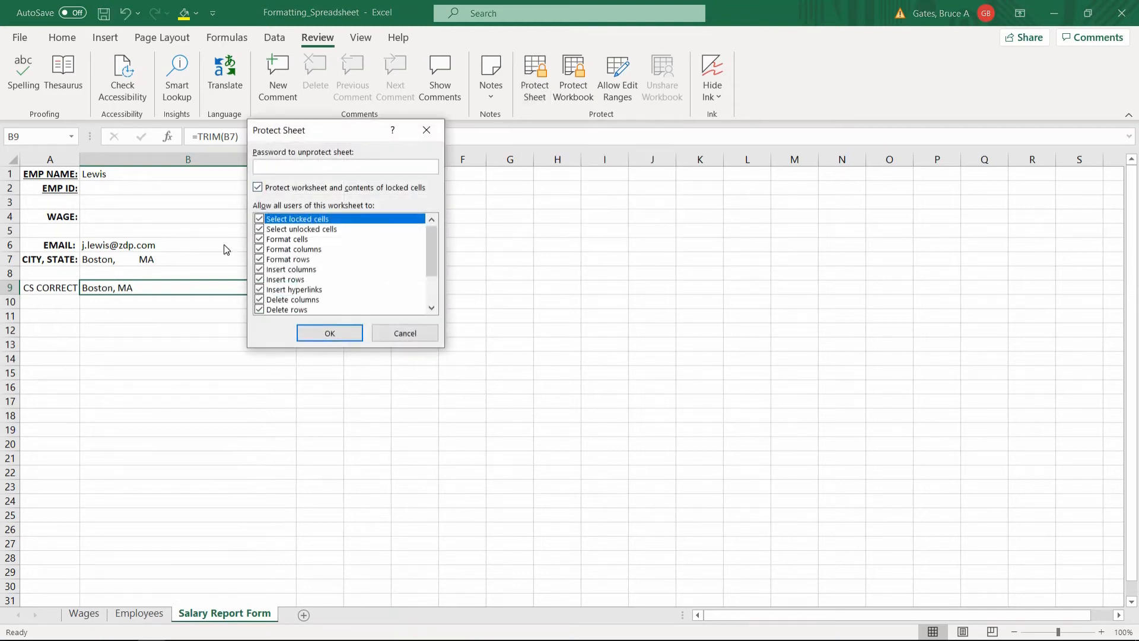
mouse_move(433, 240)
left_mouse_down()
mouse_move(432, 306)
mouse_move(427, 238)
left_mouse_up()
left_click(330, 333)
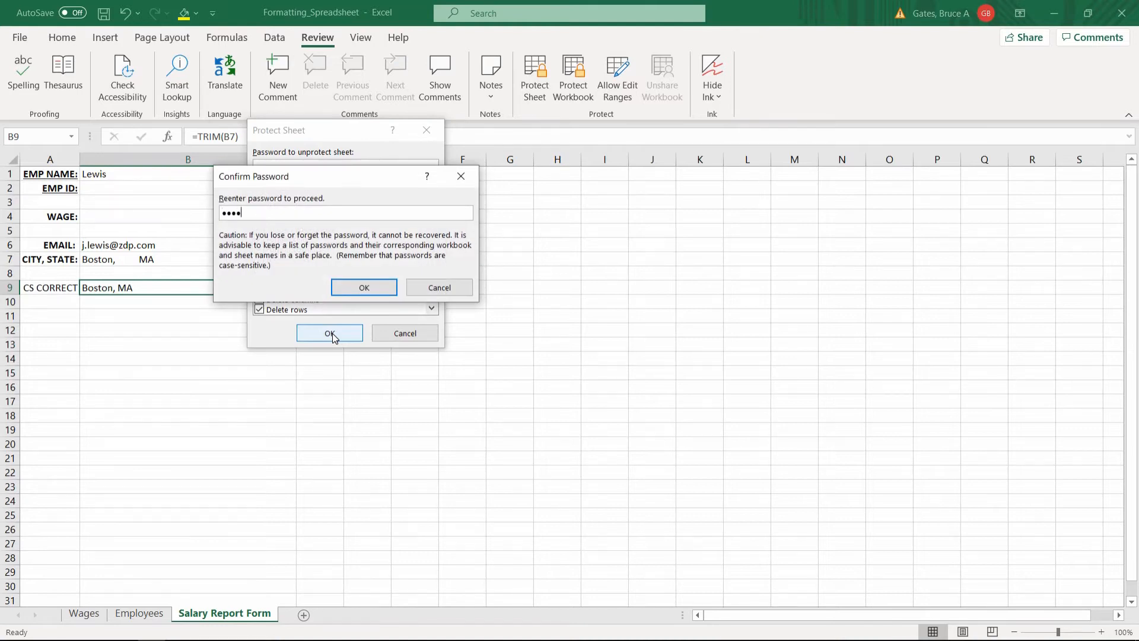
left_click(359, 288)
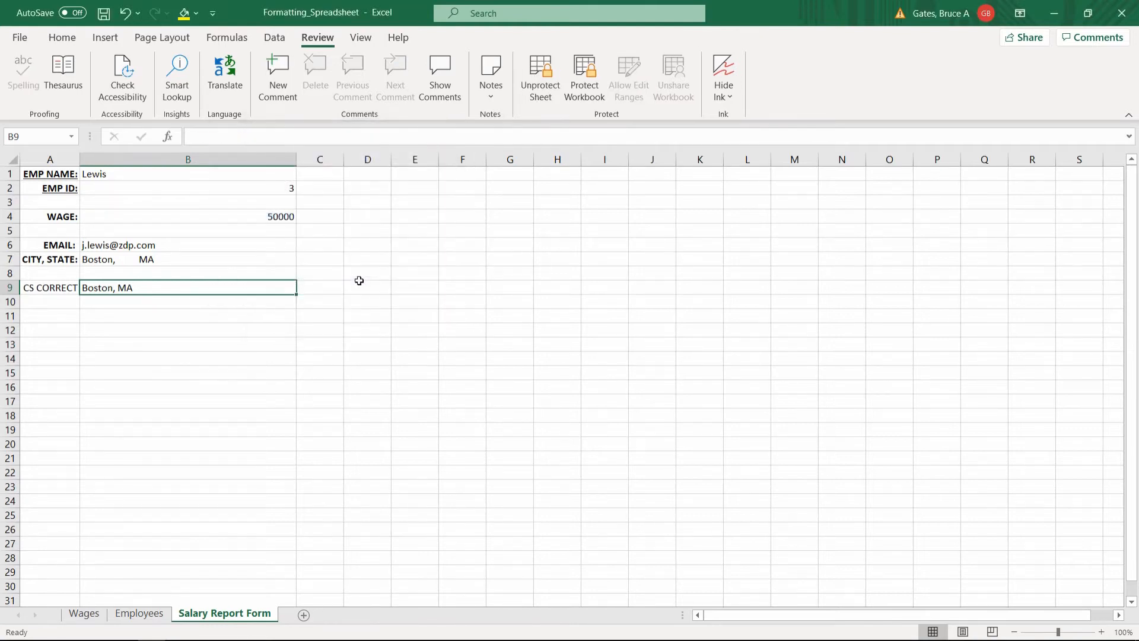
Try deleting B9, A9 and B4 on the protected sheet, dismissing each protection warning.
left_click(218, 259)
left_click(200, 285)
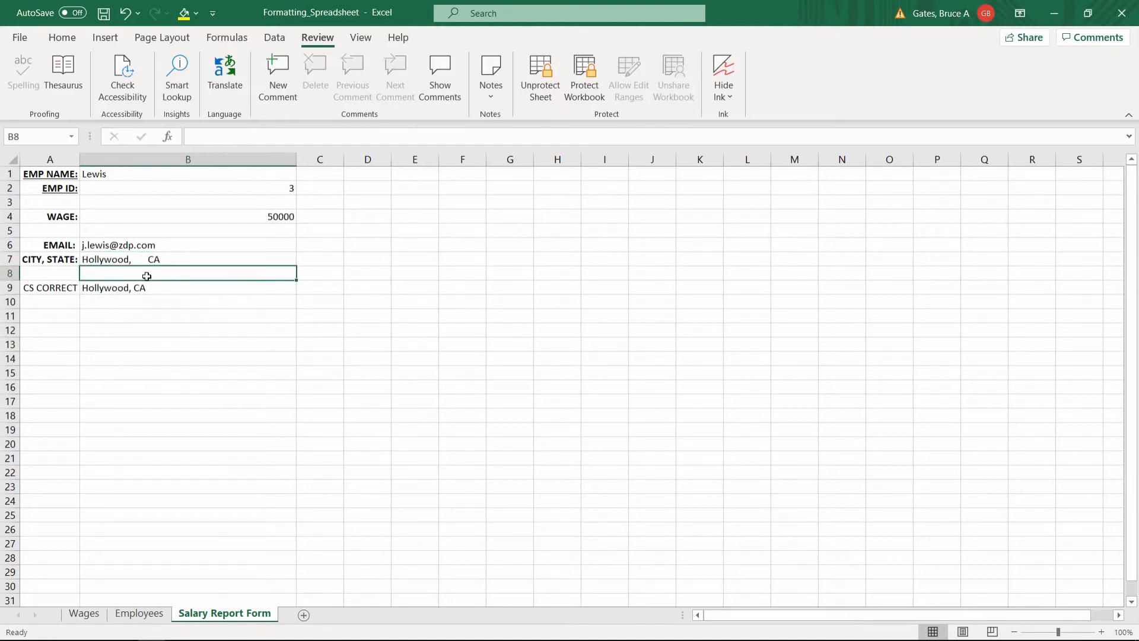
left_click(146, 286)
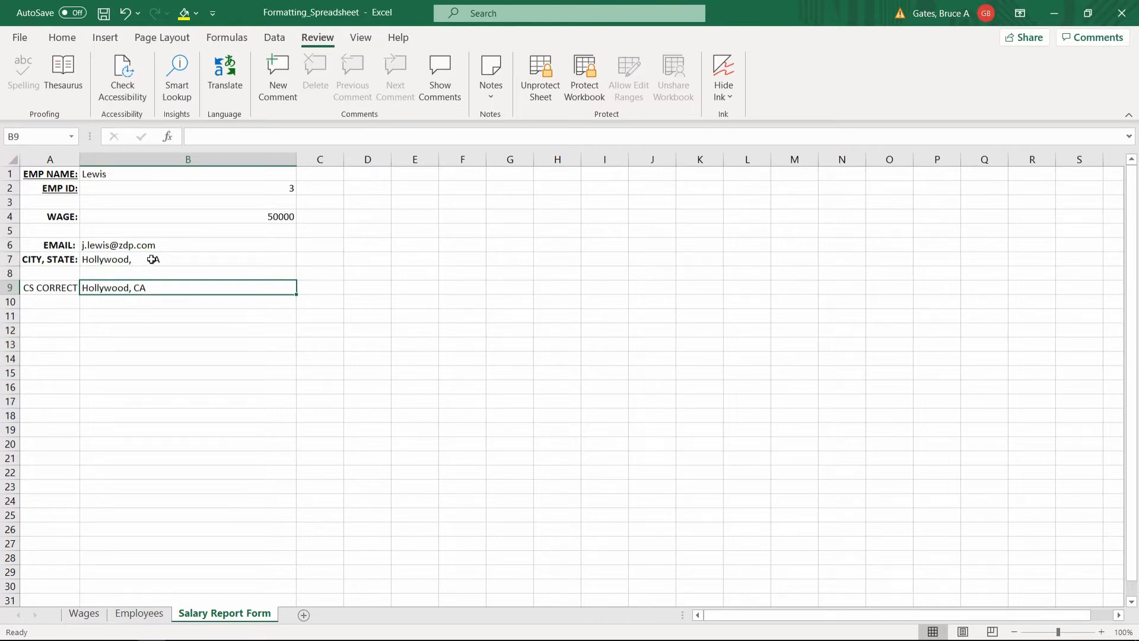
key("Delete")
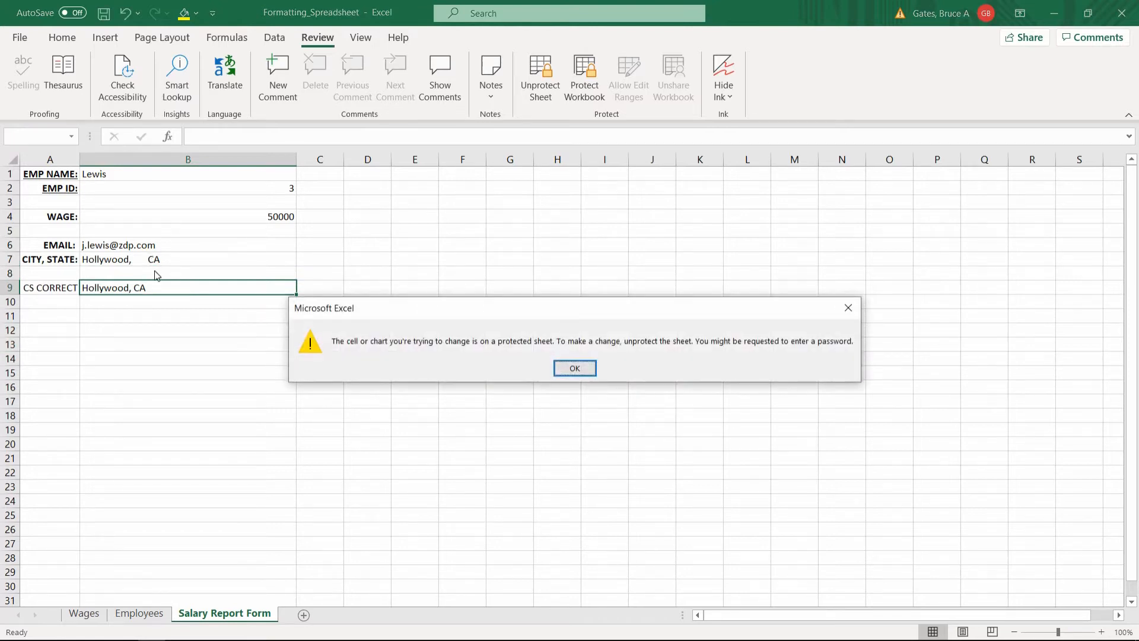
key("Return")
left_click(74, 287)
key("Delete")
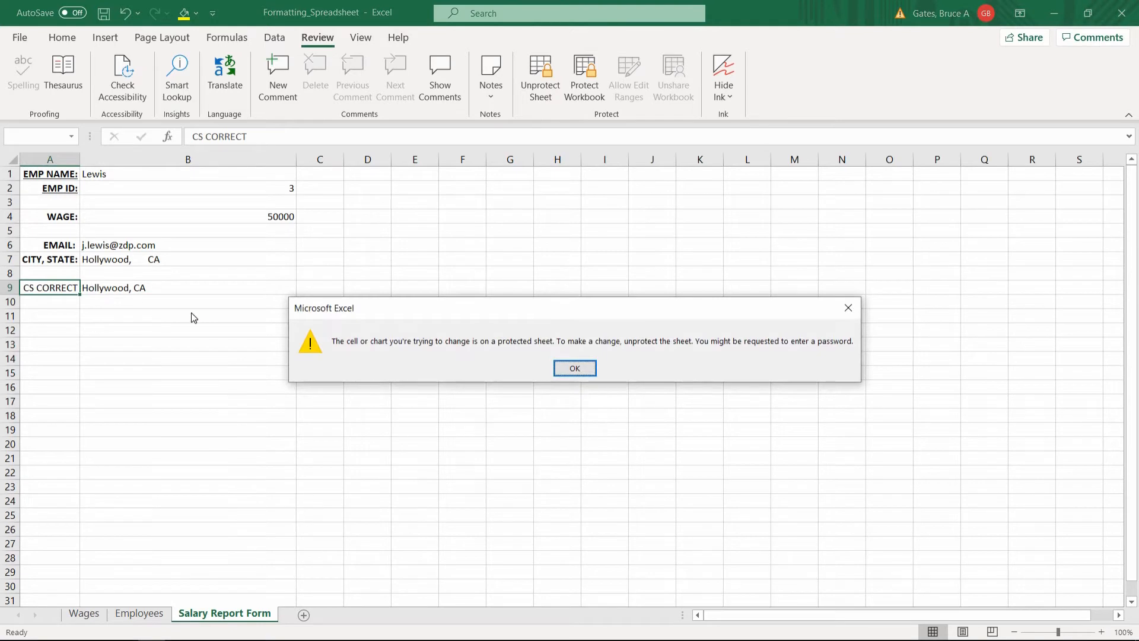
key("Return")
left_click(200, 216)
key("Delete")
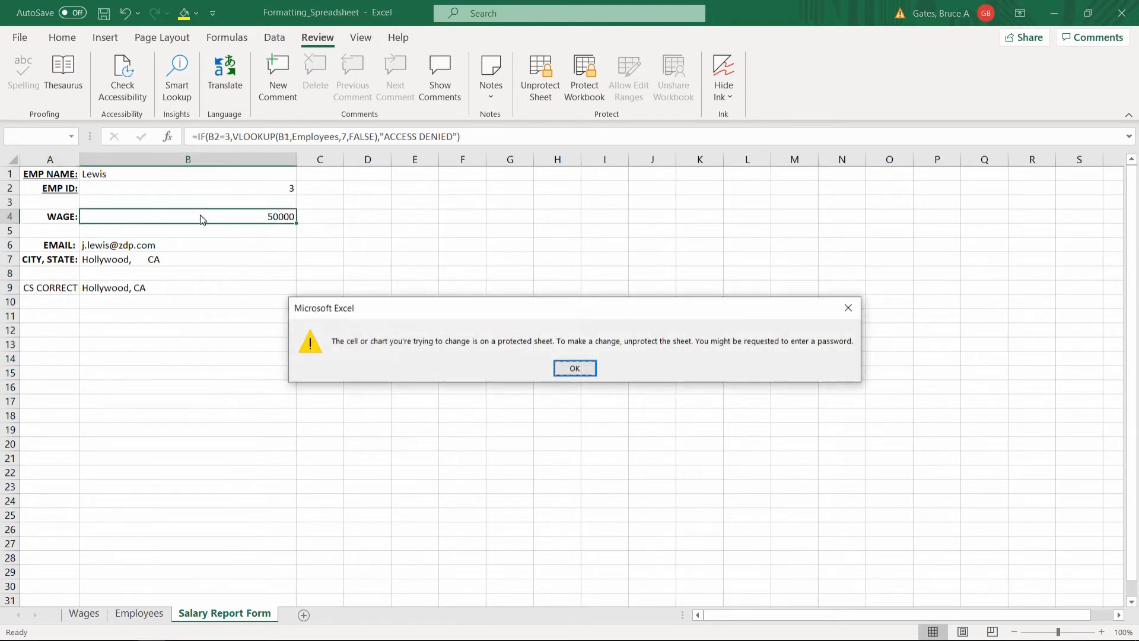
key("Return")
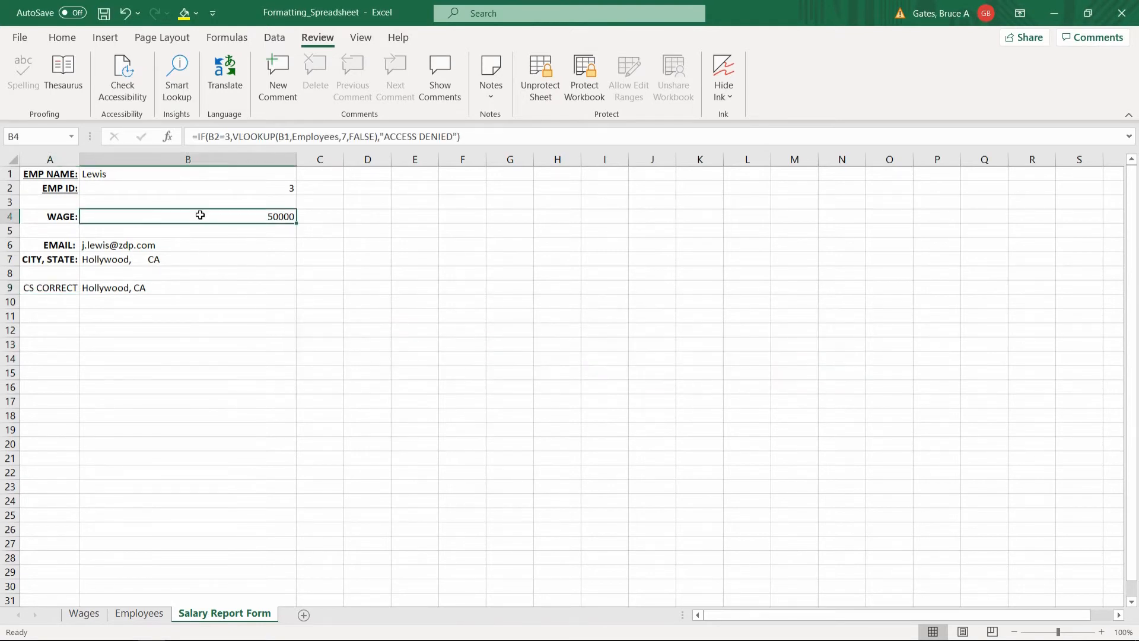
Unprotect the Salary Report Form sheet and switch to the Wages sheet.
left_click(155, 258)
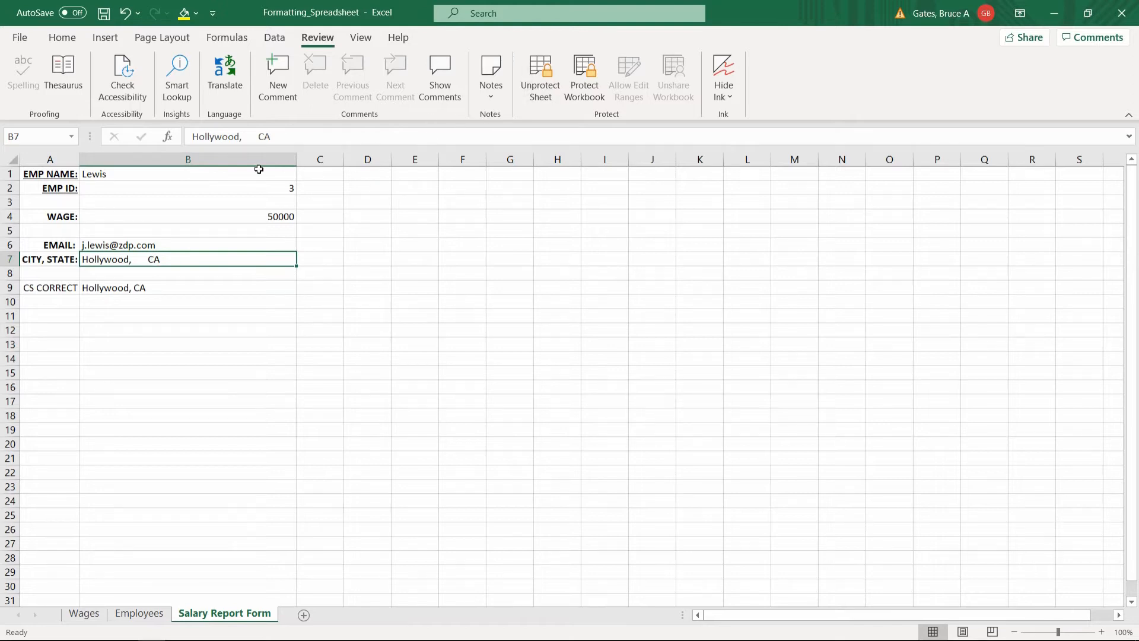
left_click(541, 78)
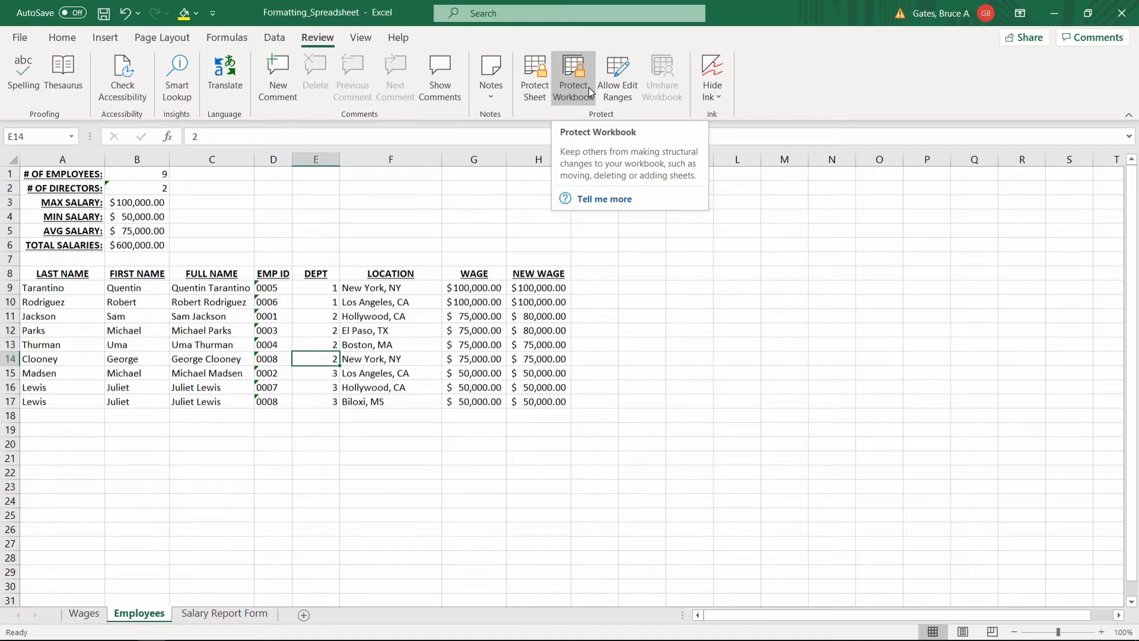
left_click(225, 460)
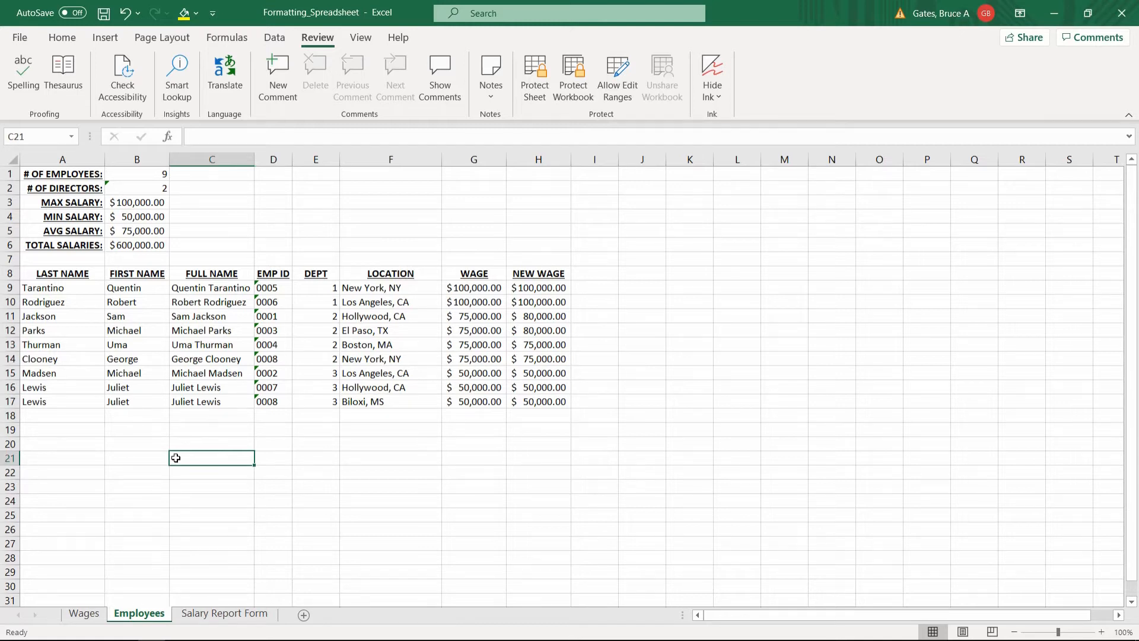
left_click(84, 615)
Flip between the Employees, Wages and Salary Report Form sheets.
left_click(145, 617)
left_click(217, 616)
left_click(145, 615)
left_click(92, 615)
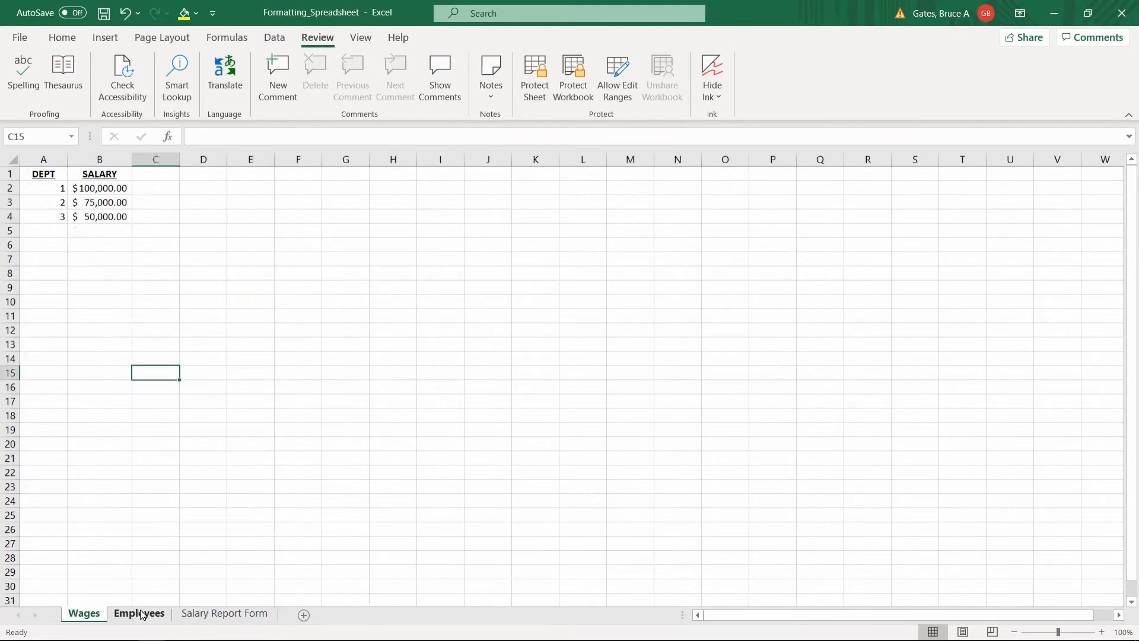
left_click(143, 615)
left_click(219, 614)
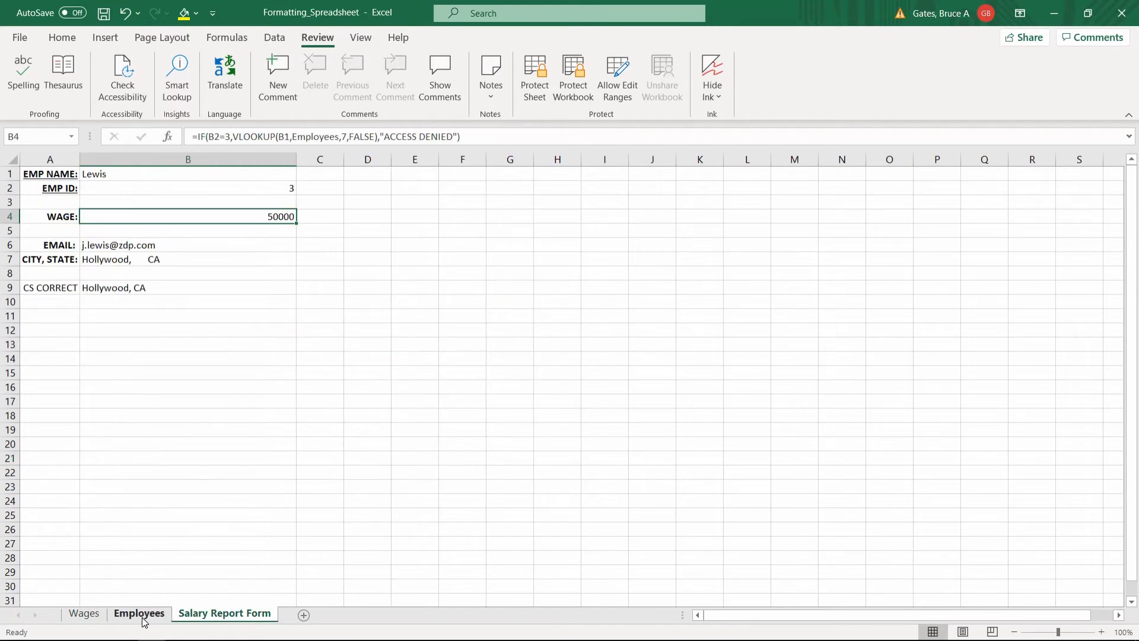
Add blank Sheet2 and Sheet3, then reorder the tabs so Employees comes first.
left_click(305, 616)
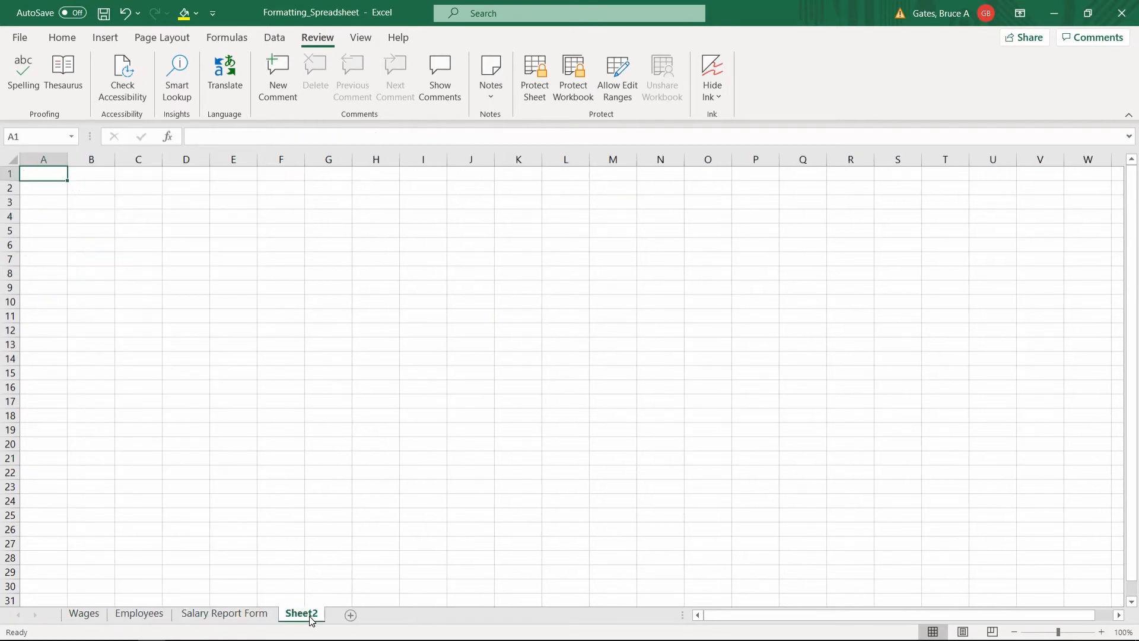
left_click(351, 615)
left_click(300, 612)
left_click_drag(300, 613, 168, 604)
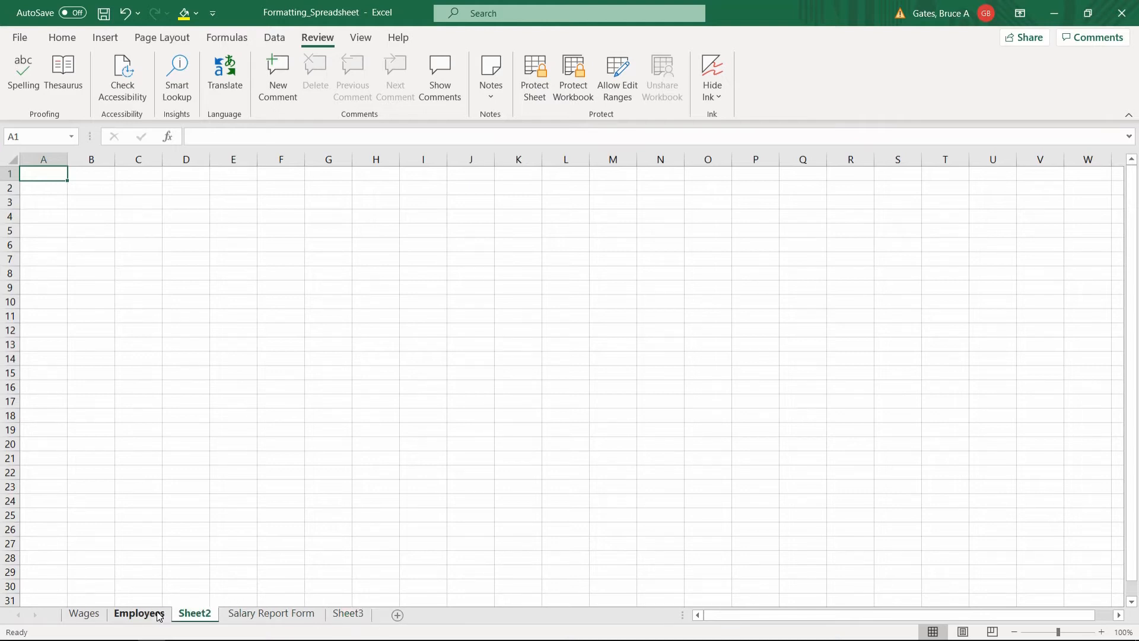
left_click(139, 613)
left_click_drag(89, 613, 86, 613)
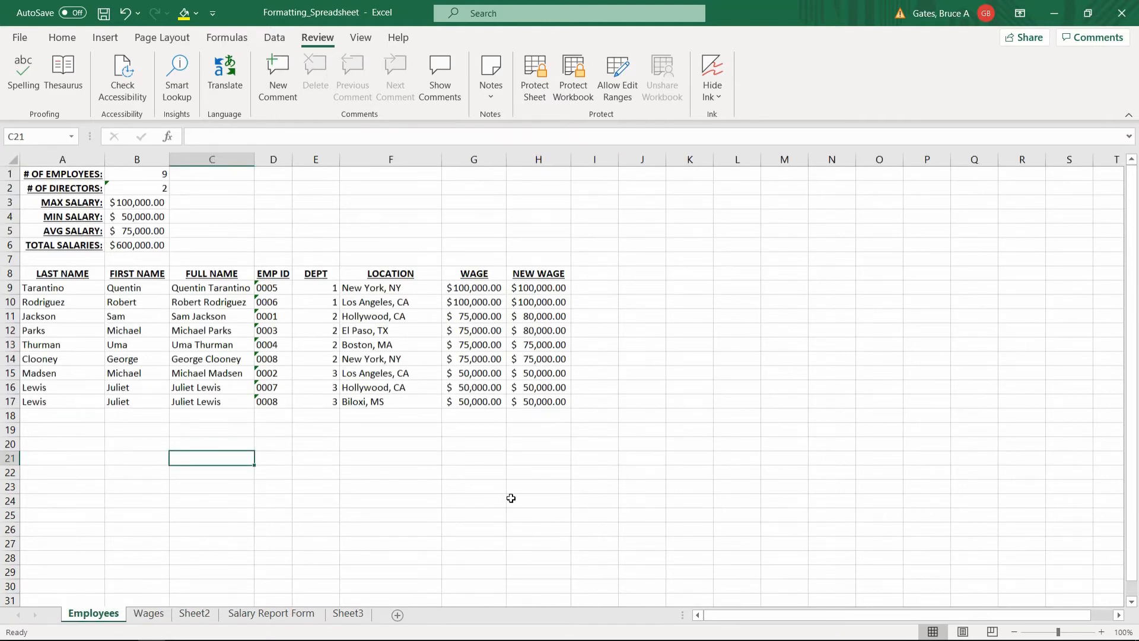
Undo the recent cell edits and delete the blank Sheet2 and Sheet3.
key("ctrl+z")
key("ctrl+z")
key("ctrl+z")
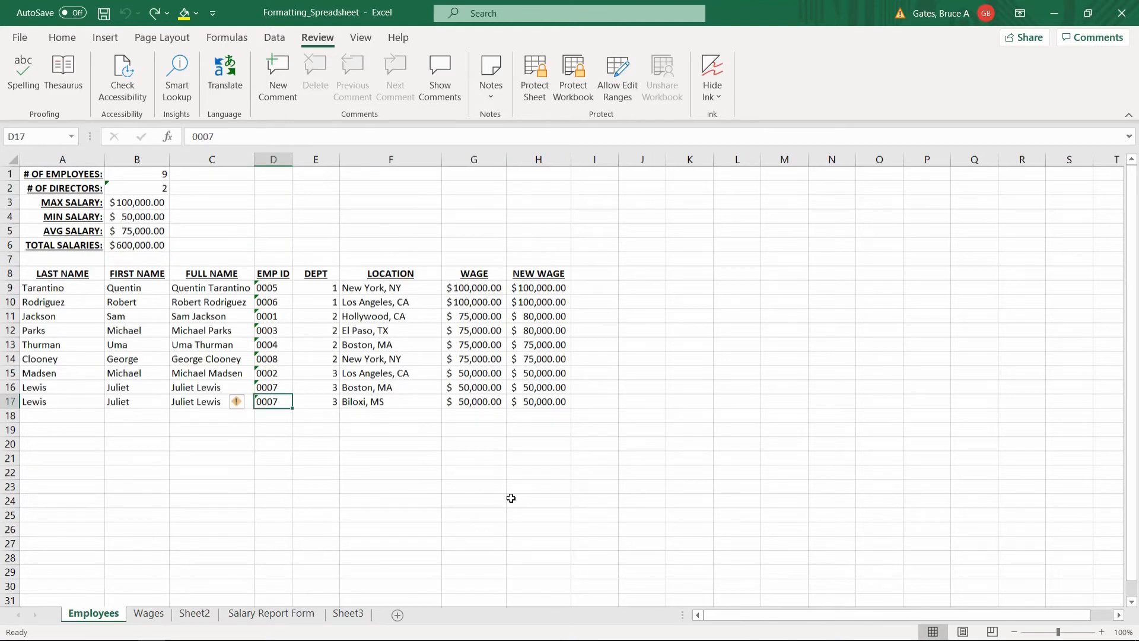
right_click(193, 614)
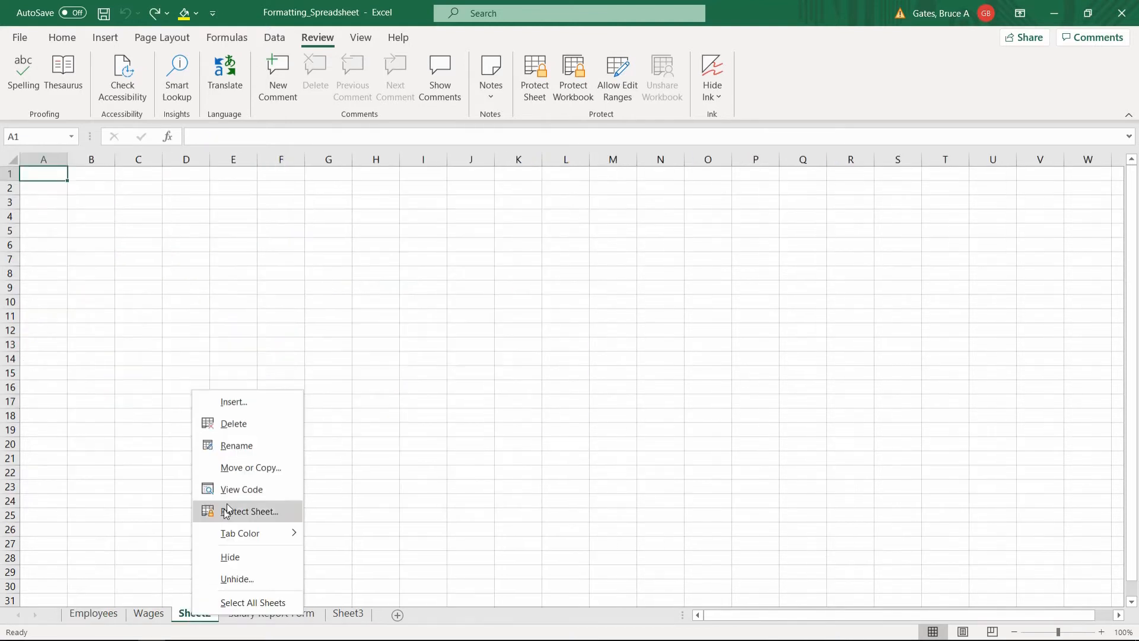
left_click(253, 433)
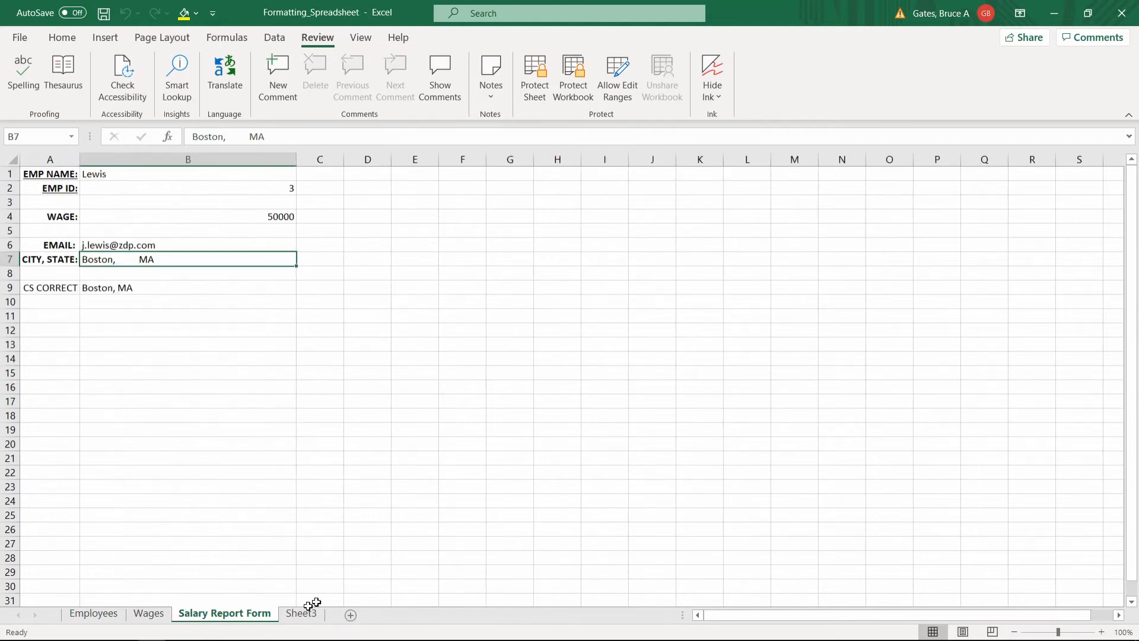
right_click(297, 618)
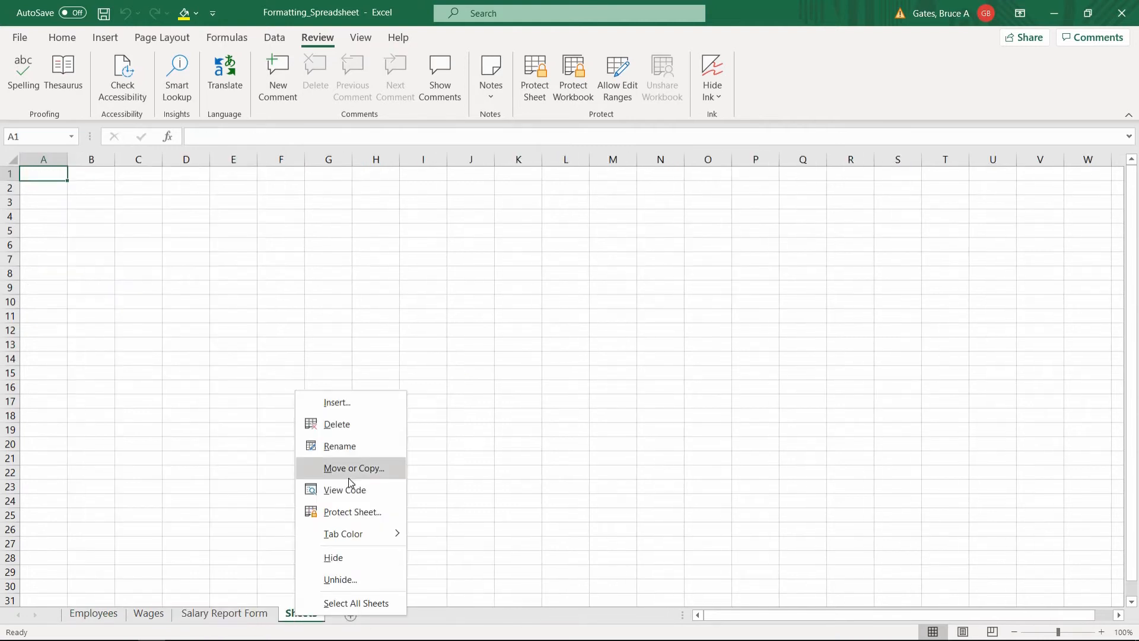
left_click(351, 429)
left_click(200, 437)
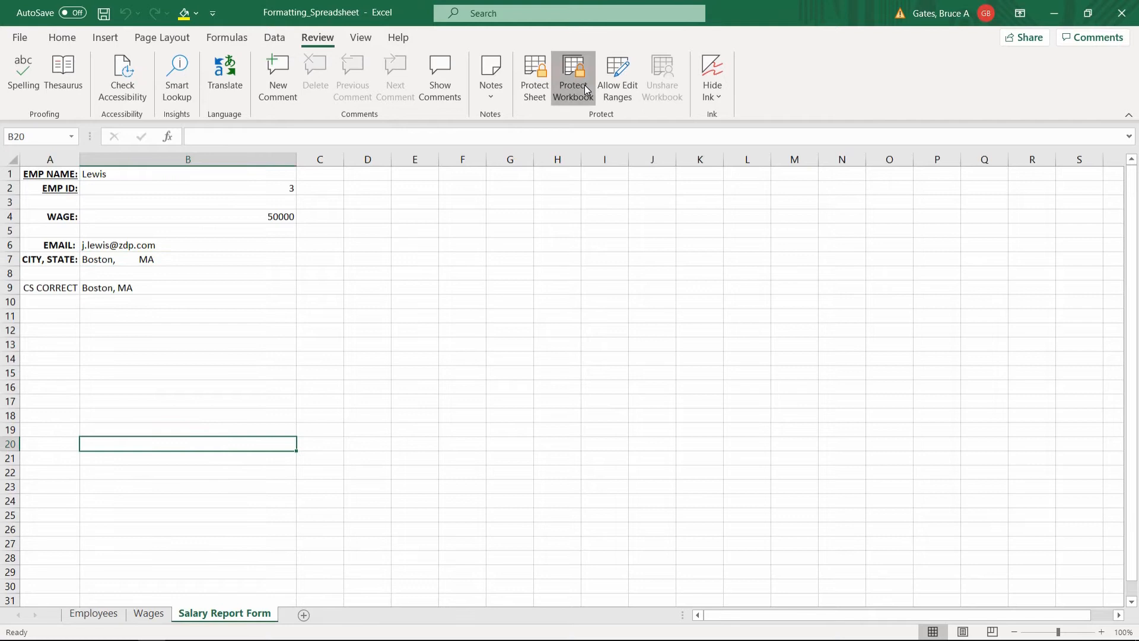
Protect the workbook structure with a password and test that sheet tabs can no longer be moved.
left_click(585, 85)
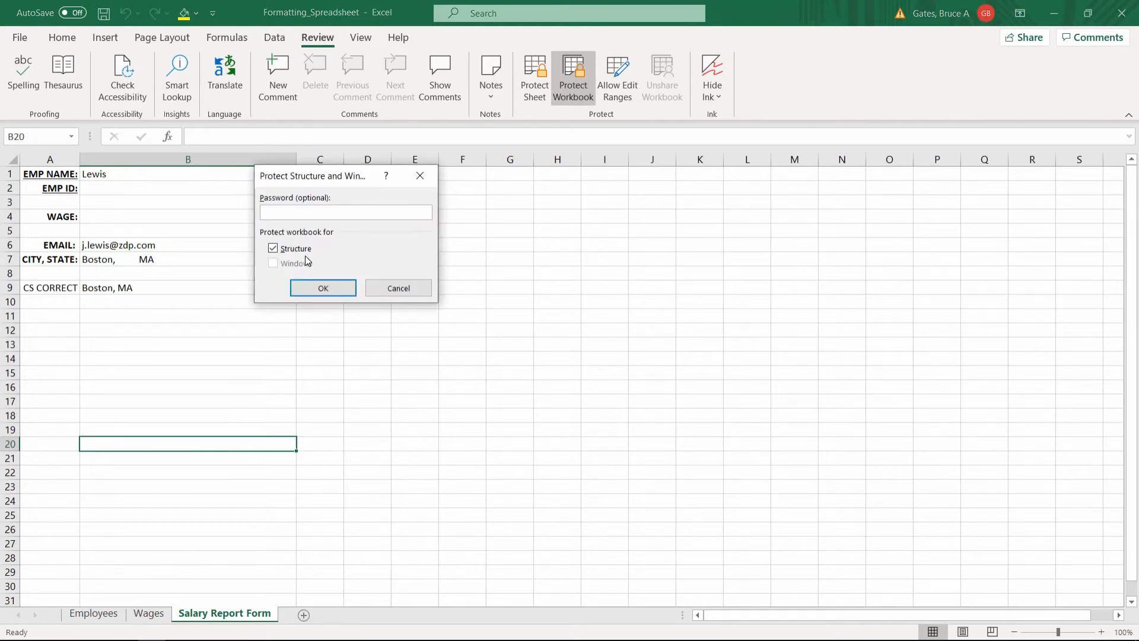
type("1234")
left_click(321, 288)
type("123")
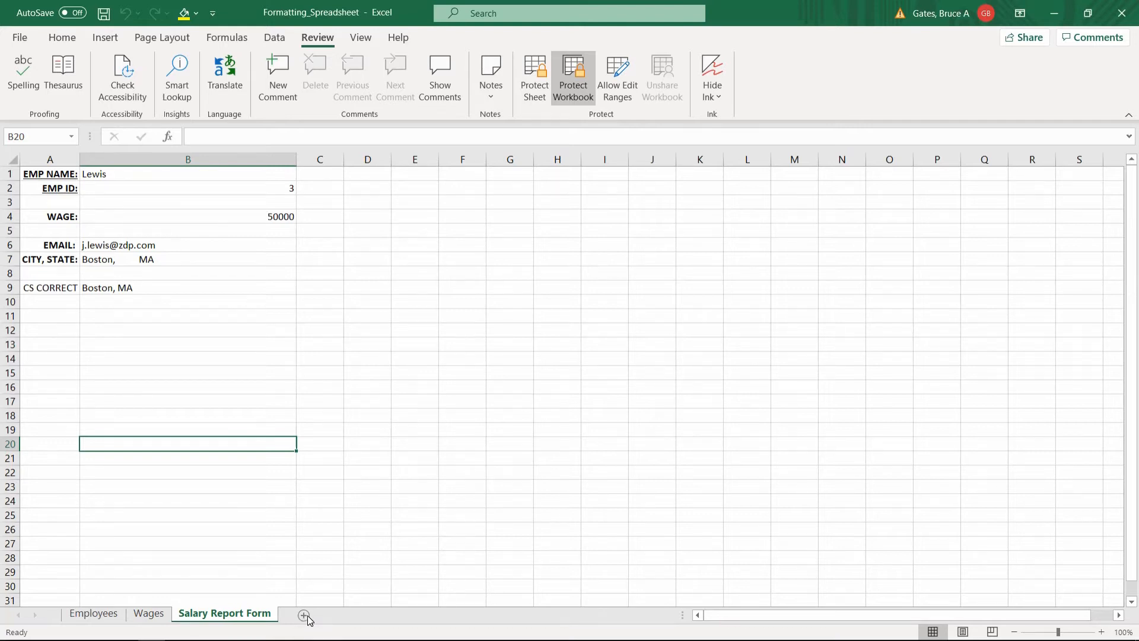
left_click_drag(221, 614, 125, 620)
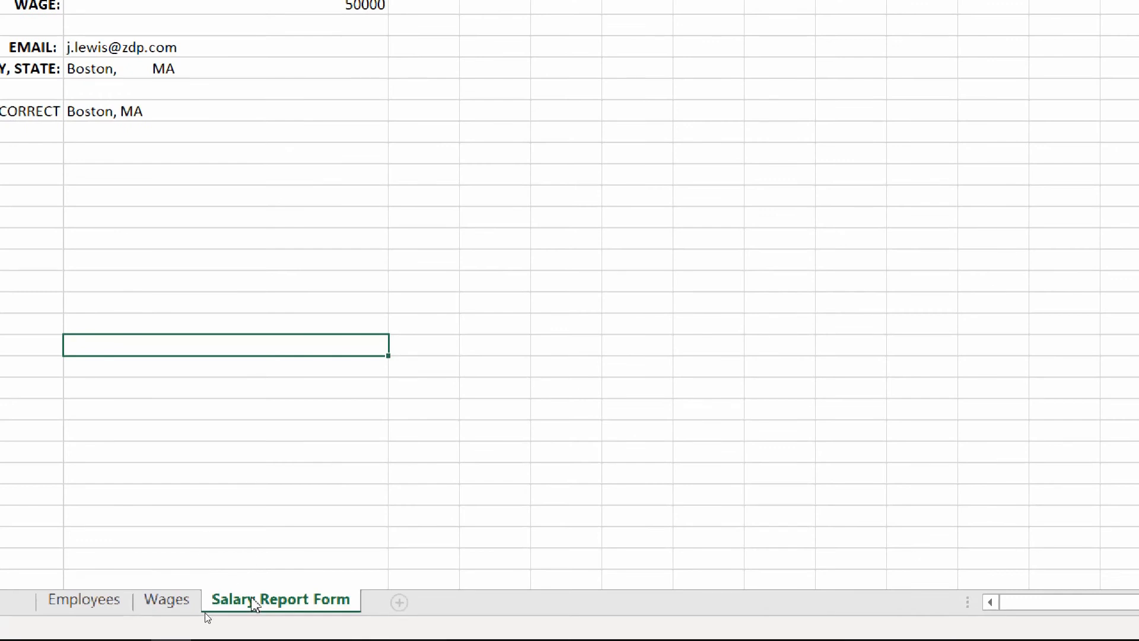
left_click_drag(244, 604, 141, 604)
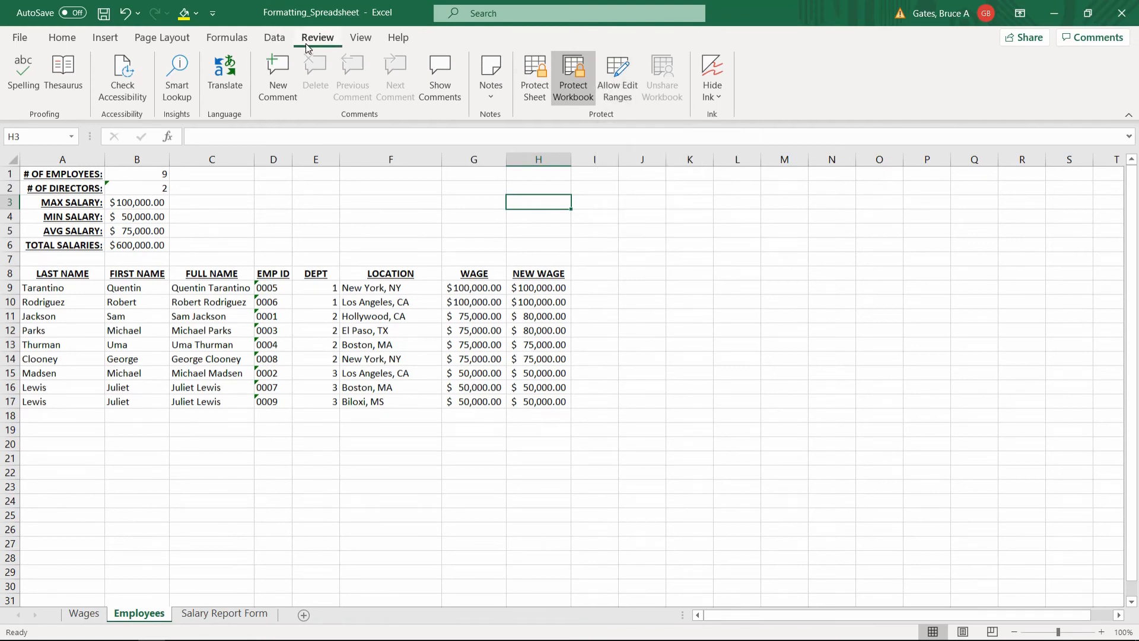
Select A1:H17 and confirm all its cells are set Locked in Format Cells.
left_click(294, 231)
left_click_drag(79, 174, 537, 404)
right_click(537, 403)
left_click(603, 559)
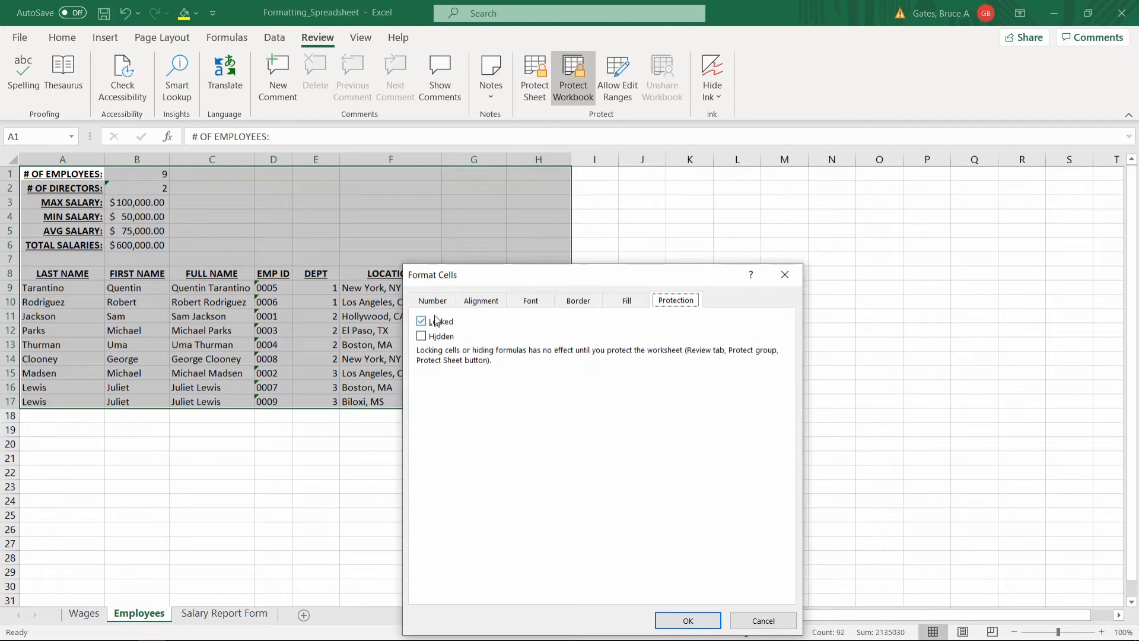
left_click(693, 620)
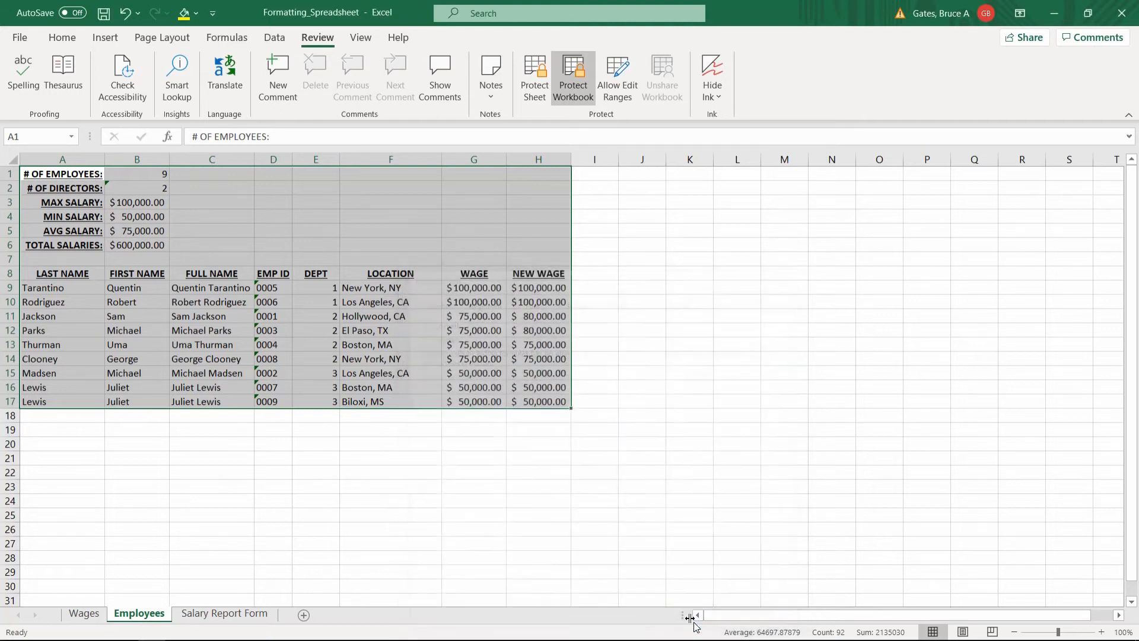
left_click(331, 178)
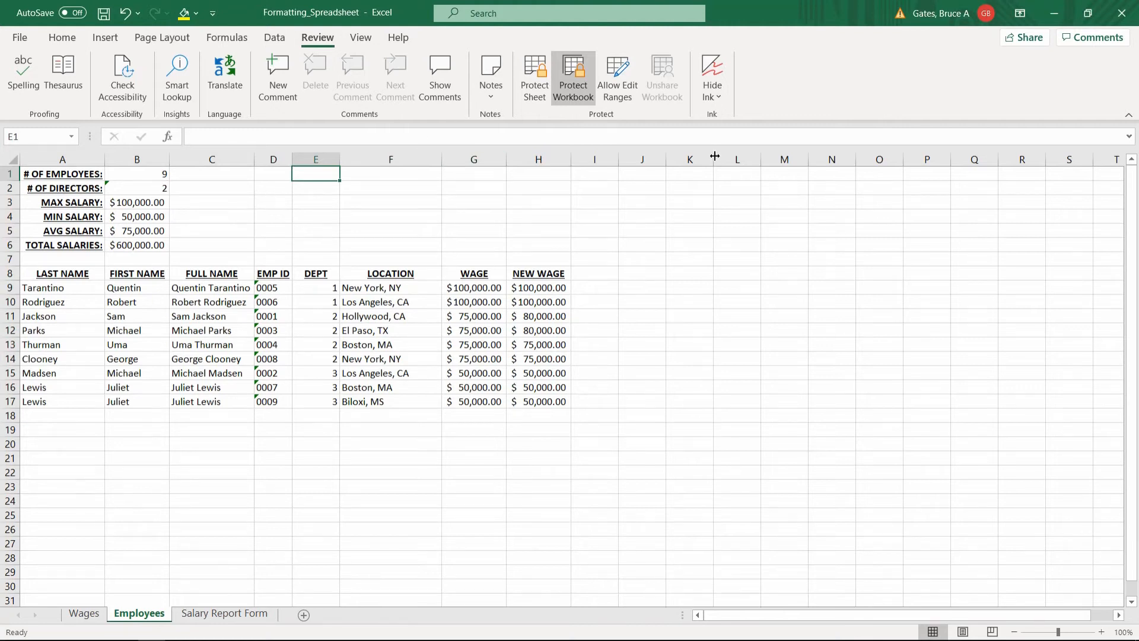
Create an editable range titled NAMES for A9:C17 with its own password, confirmed twice.
left_click(621, 96)
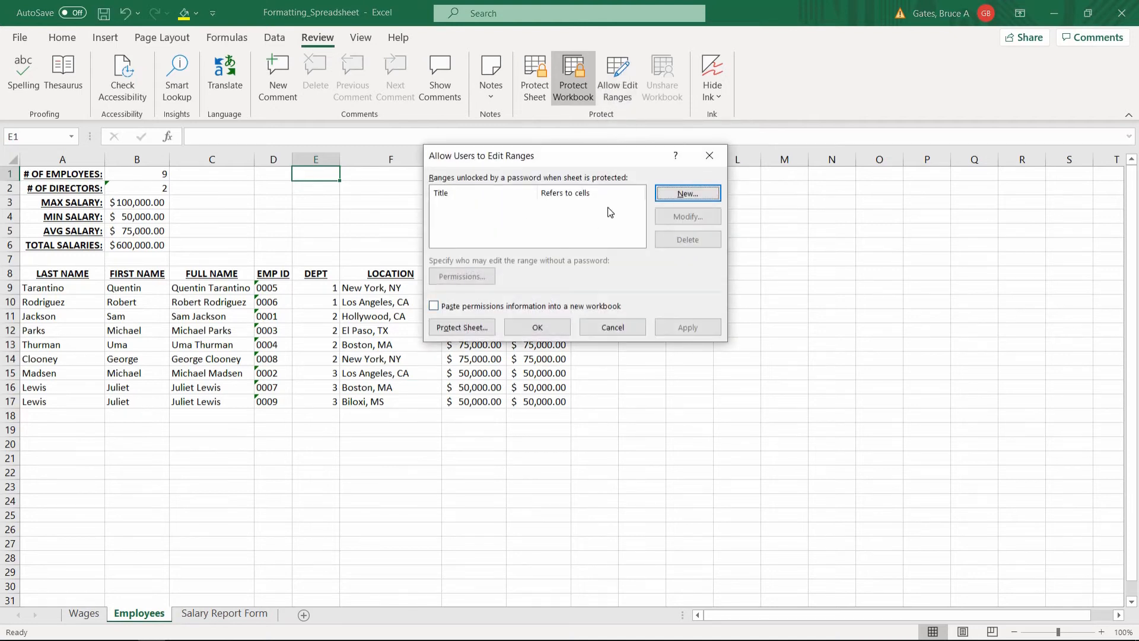
left_click(676, 193)
type("NAMES")
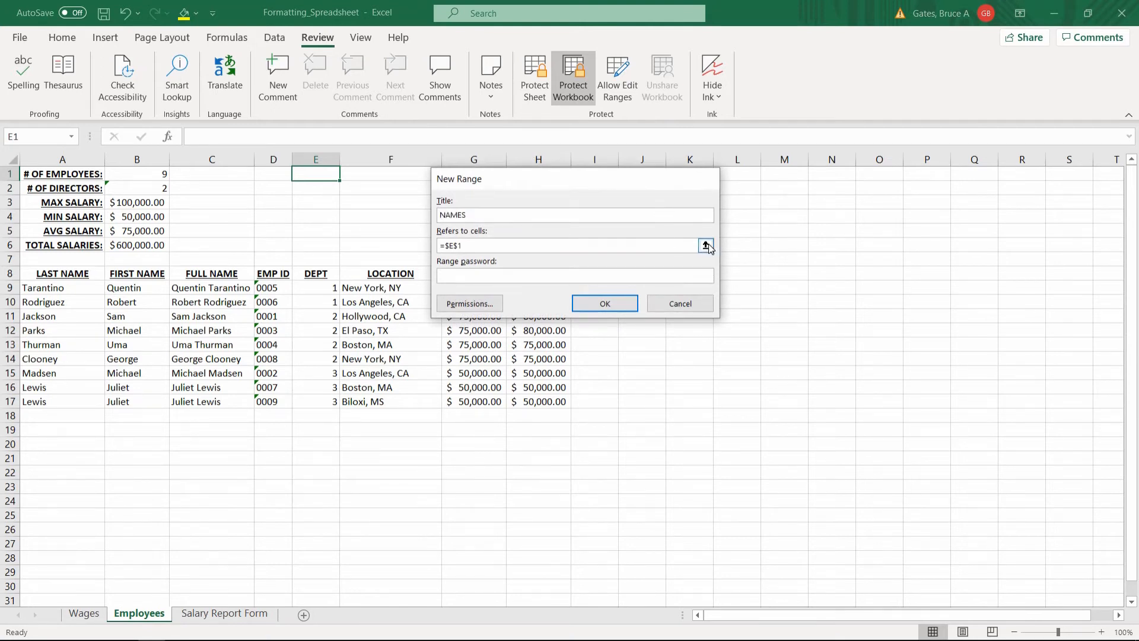
left_click(709, 244)
left_click_drag(53, 288, 235, 403)
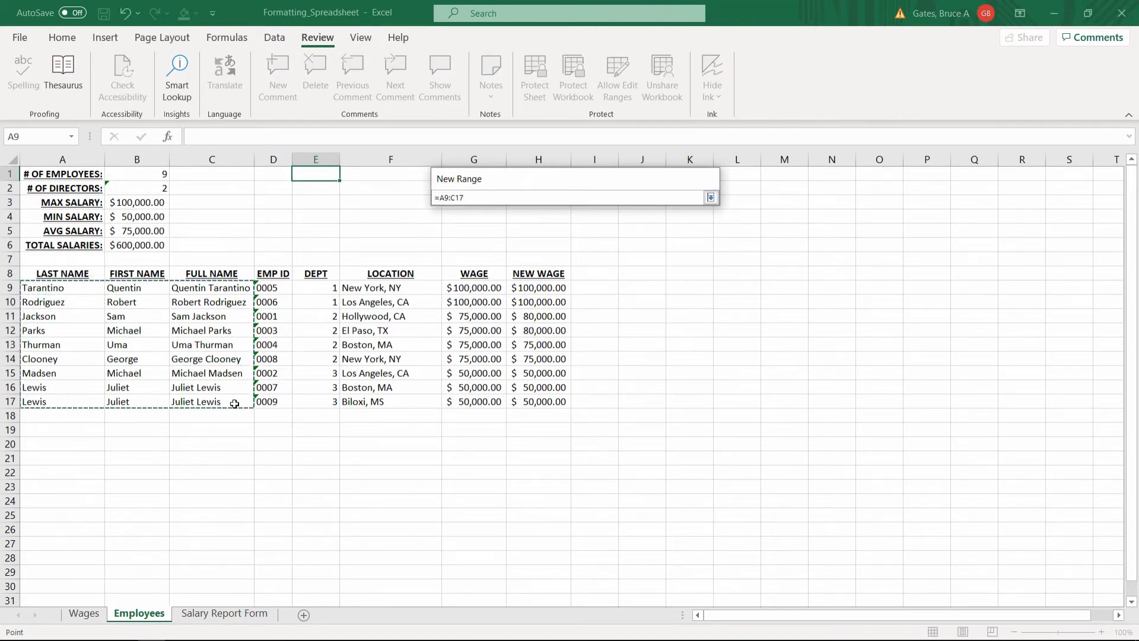
key("Return")
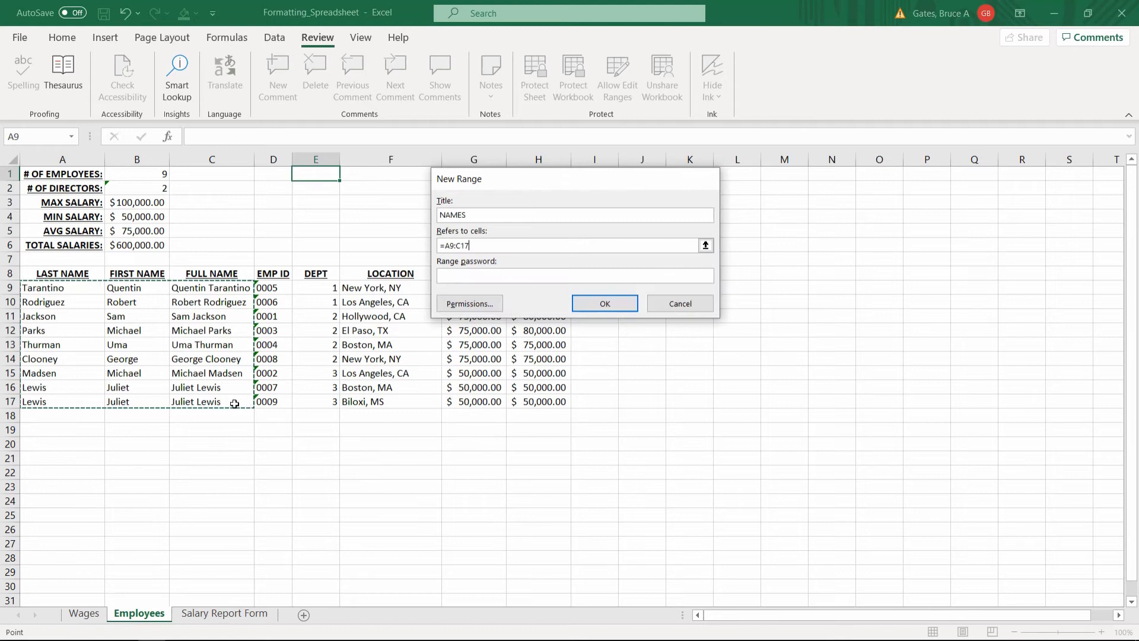
left_click(505, 275)
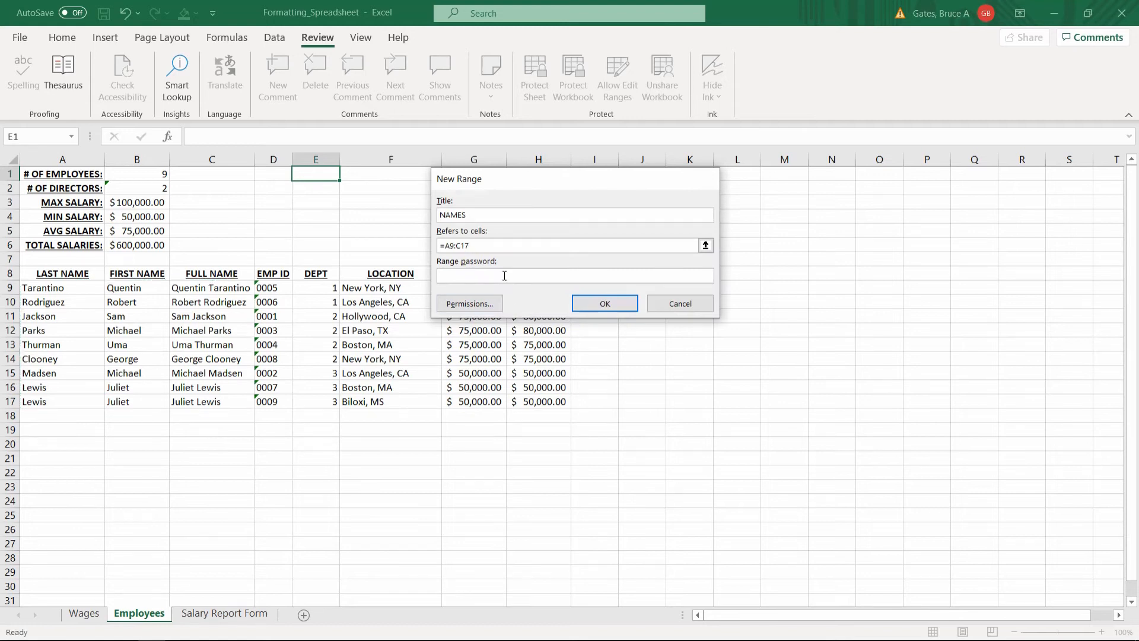
left_click(593, 303)
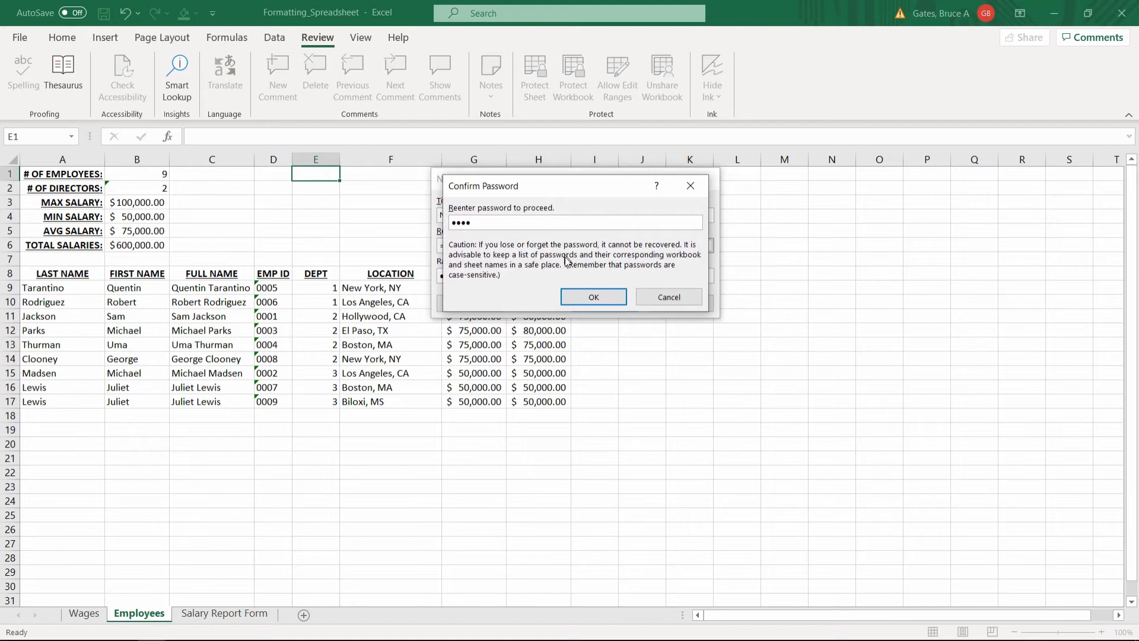
left_click(590, 299)
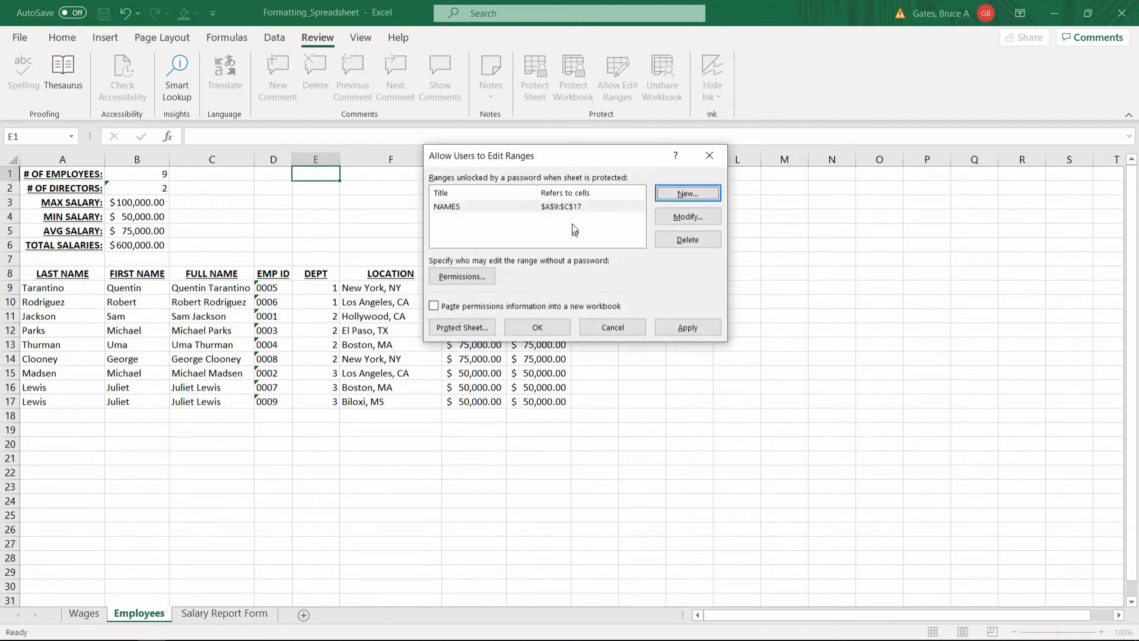
Protect the Employees sheet with a password and select EMP ID cell D9 to test it.
left_click(468, 328)
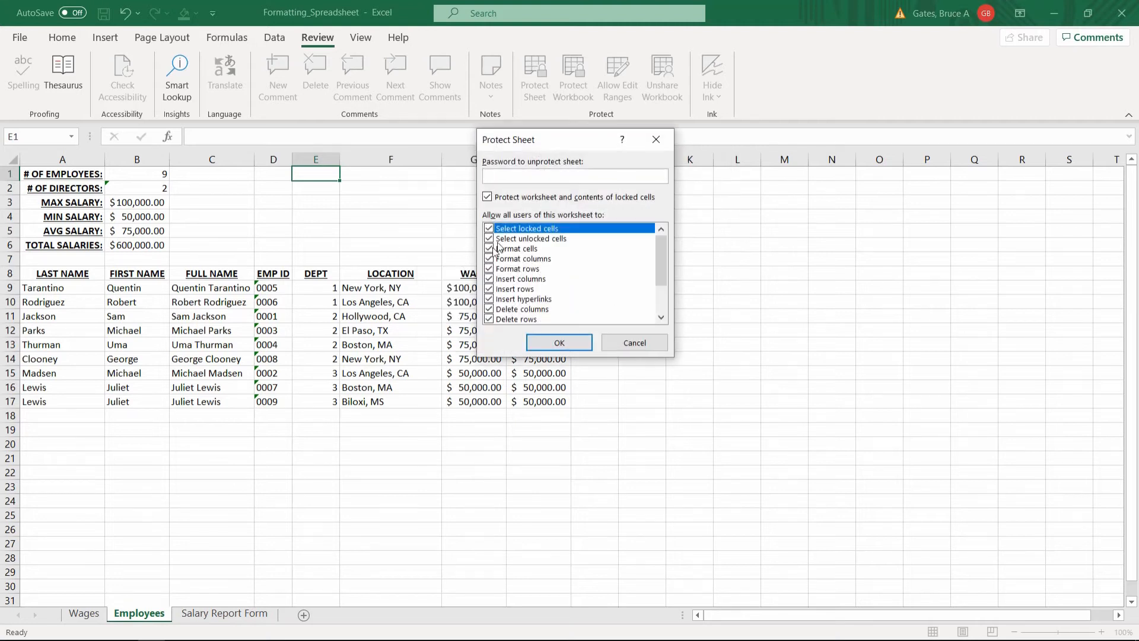
type("••••")
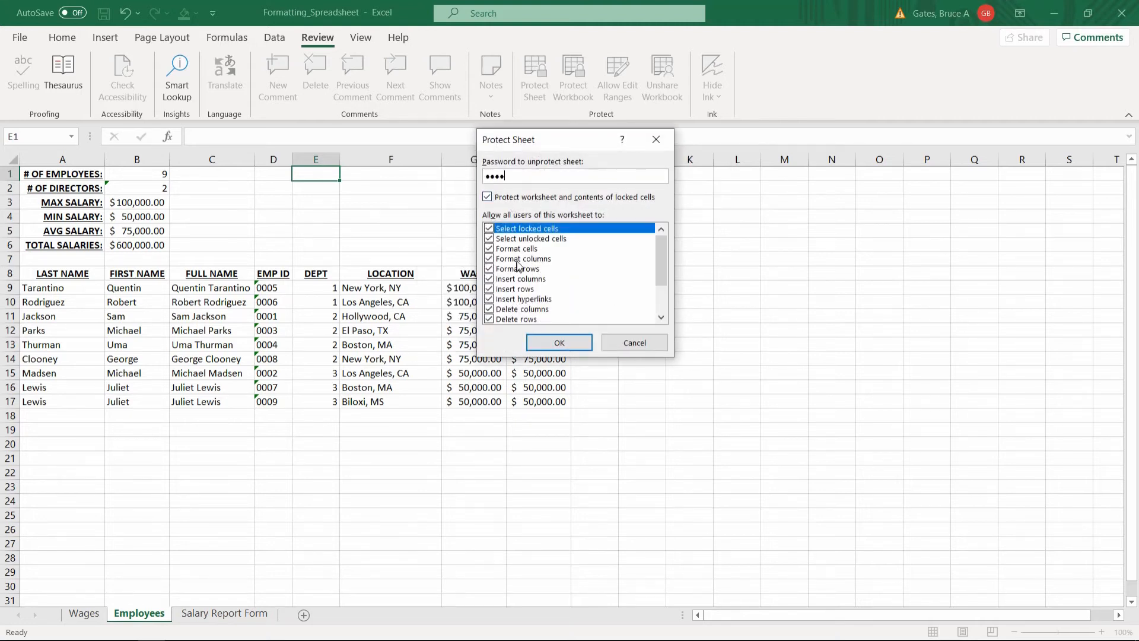
left_click(551, 347)
type("••••")
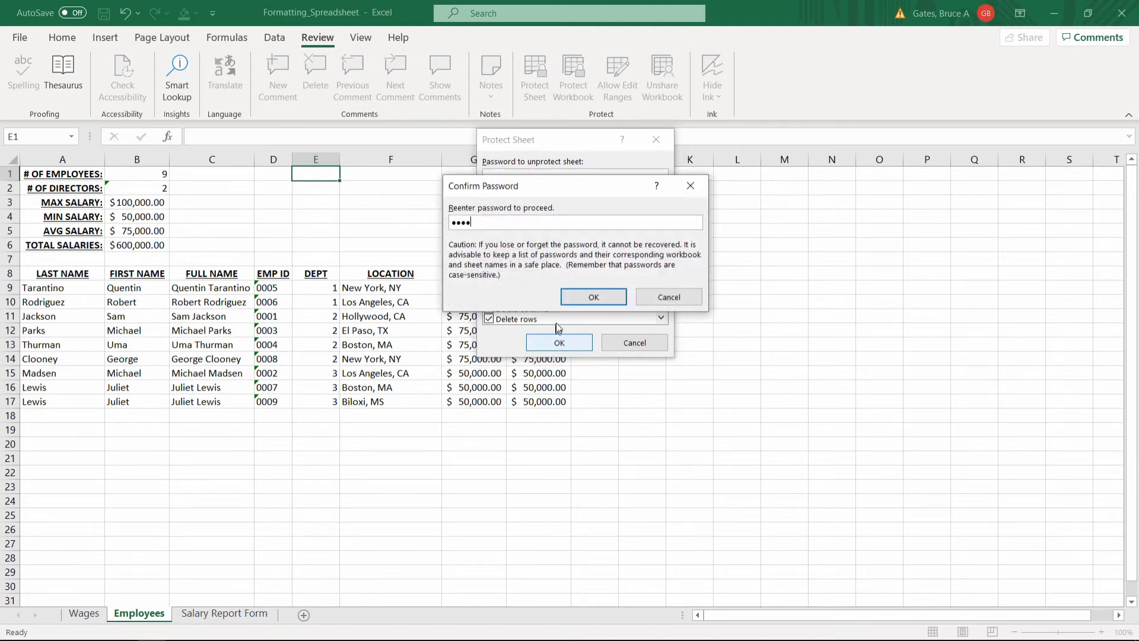
left_click(578, 297)
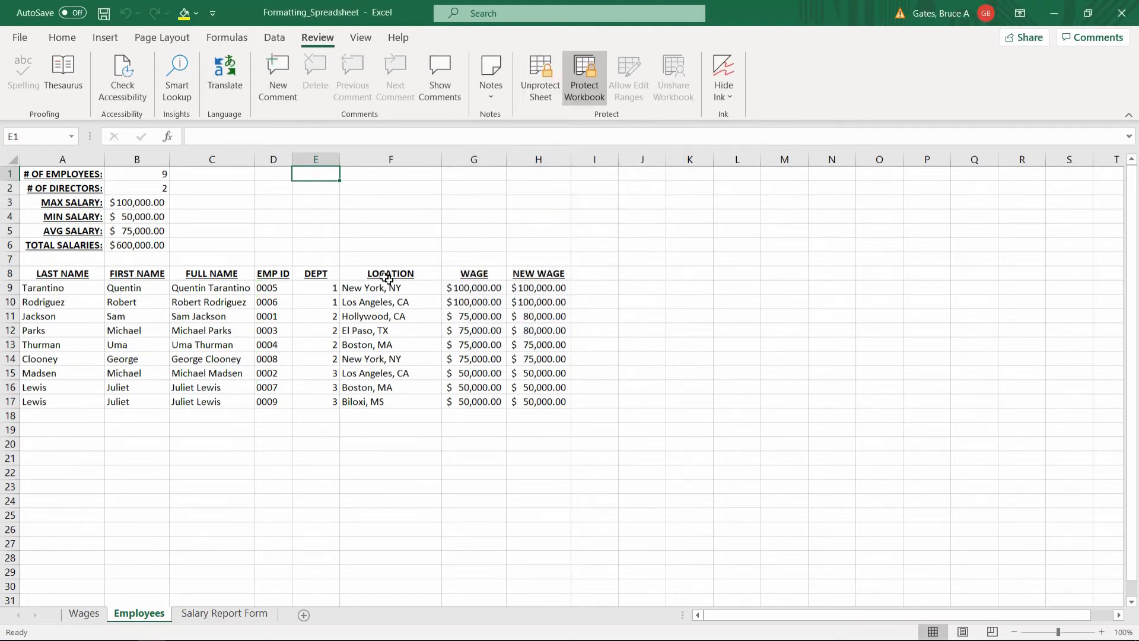
left_click(273, 292)
key("Delete")
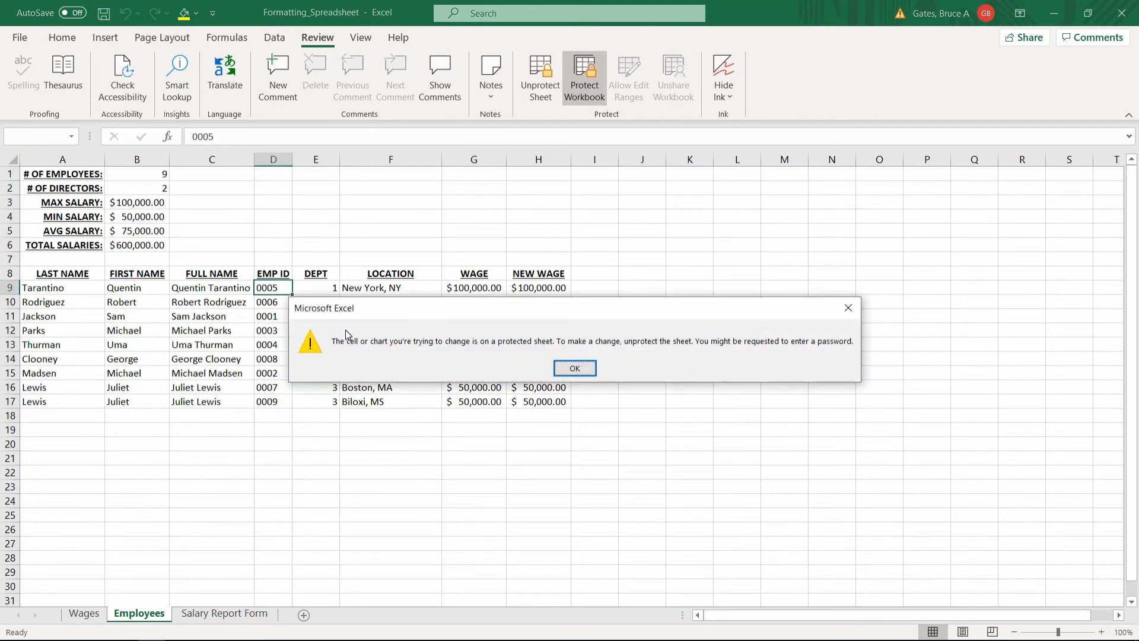
left_click(576, 366)
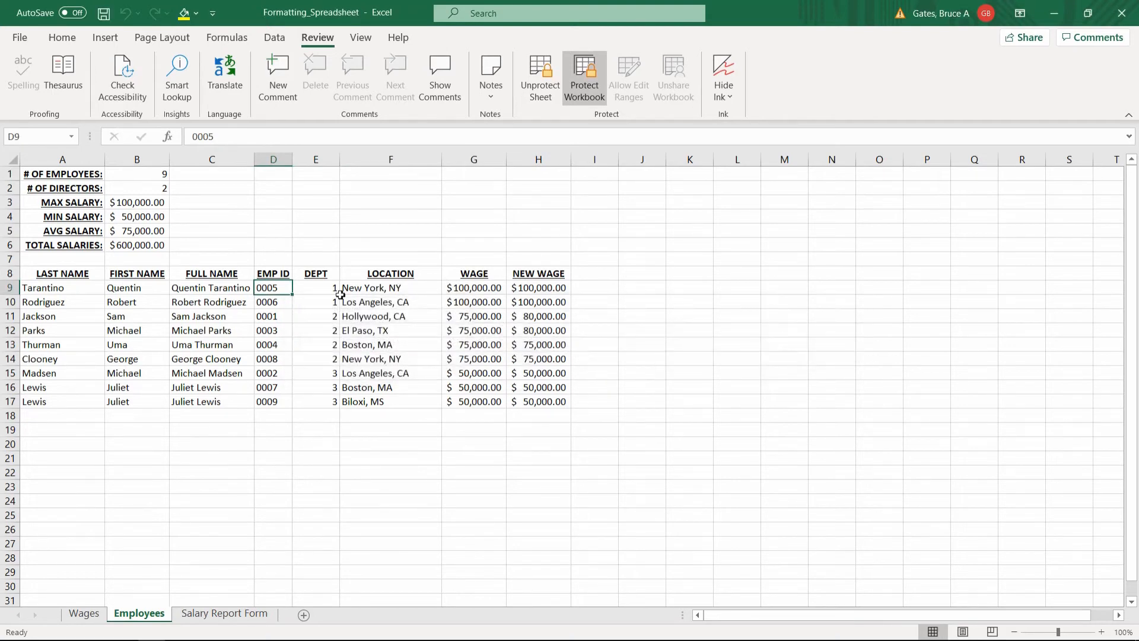
left_click(312, 292)
key("Delete")
key("Return")
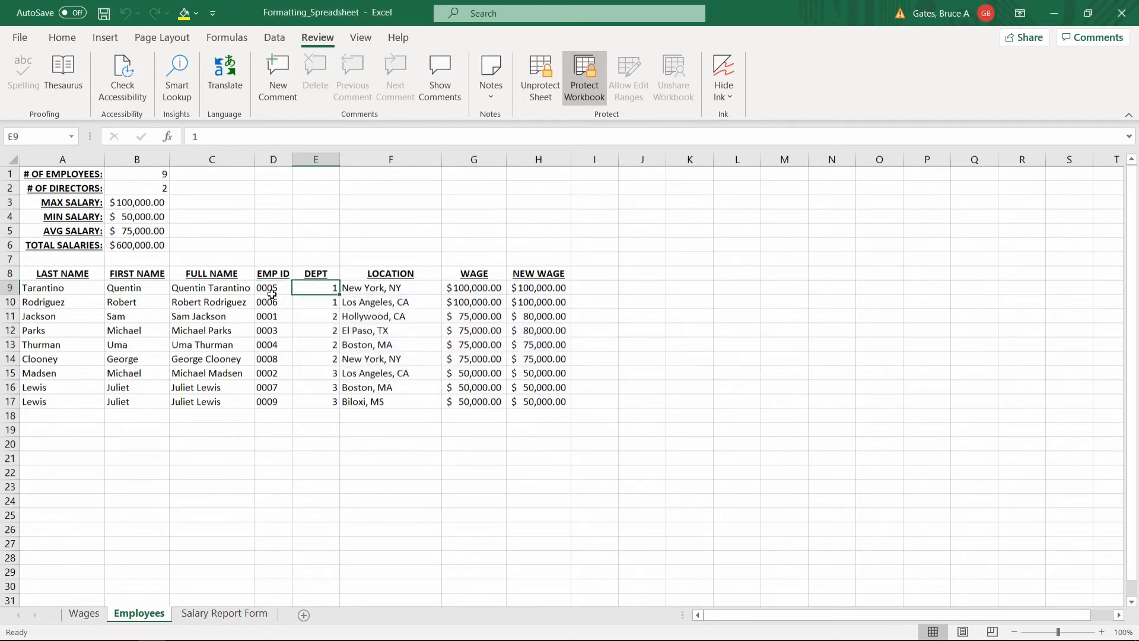
left_click(205, 293)
left_click(132, 289)
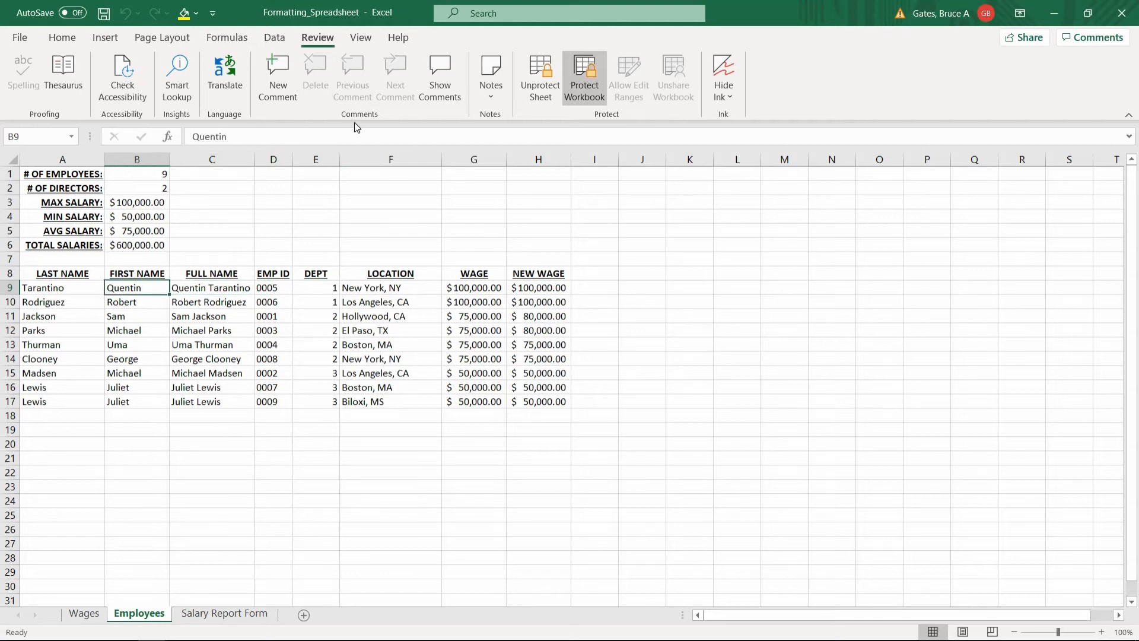
key("Delete")
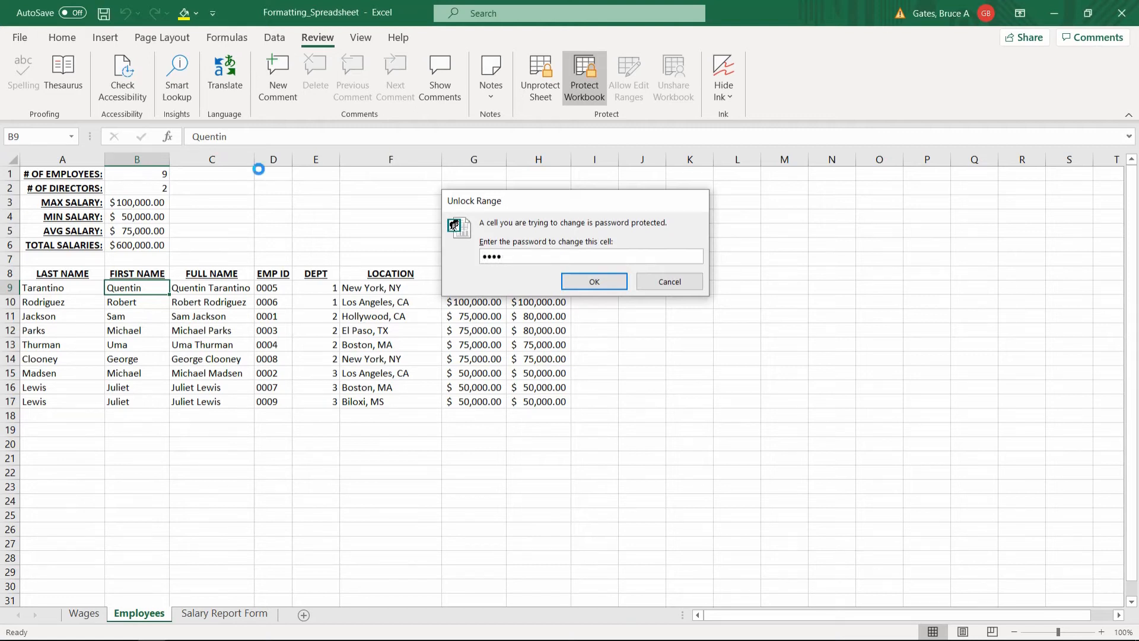
key("Return")
type("Joey")
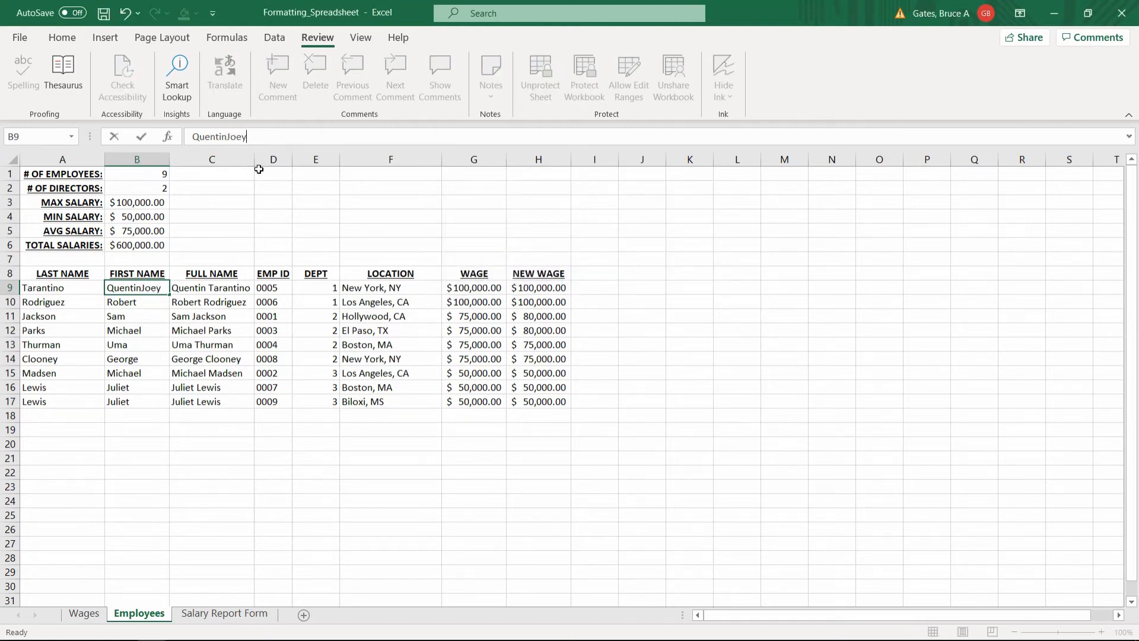
key("BackSpace")
key("BackSpace")
key("BackSpace")
key("BackSpace")
key("BackSpace")
key("BackSpace")
key("BackSpace")
key("BackSpace")
key("BackSpace")
key("BackSpace")
type("Joe")
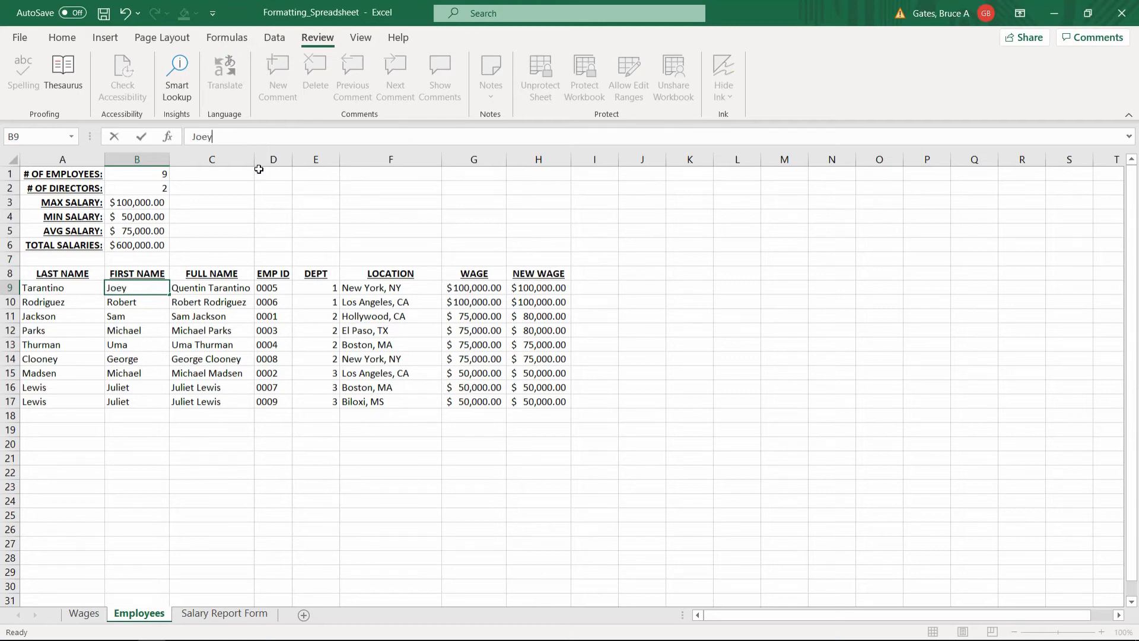
type("y")
key("Return")
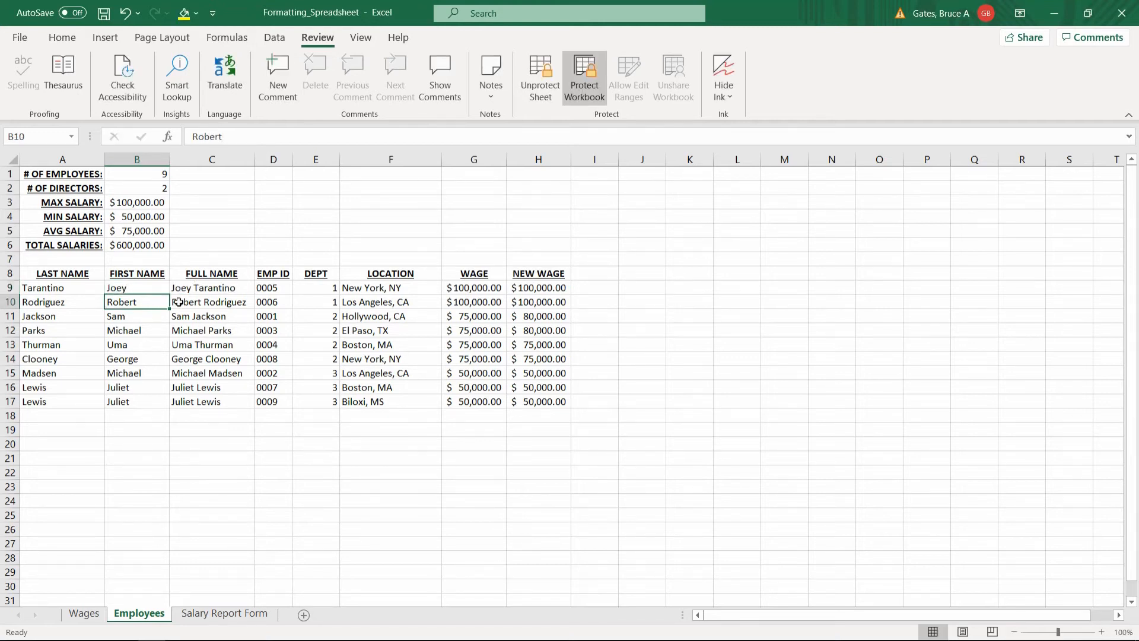
type("G")
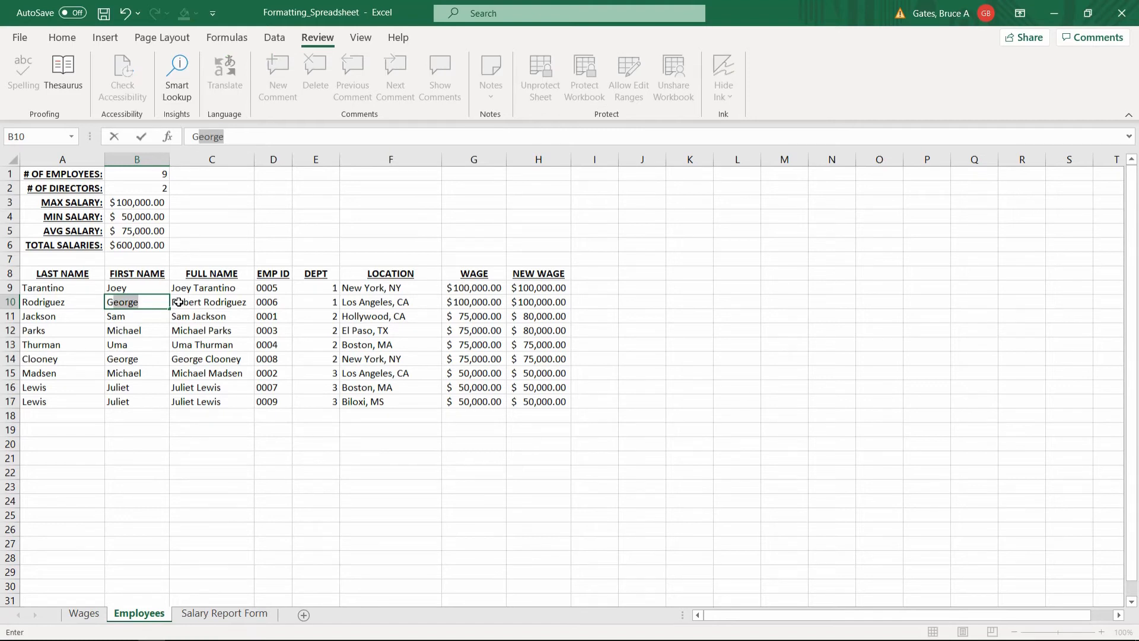
key("Return")
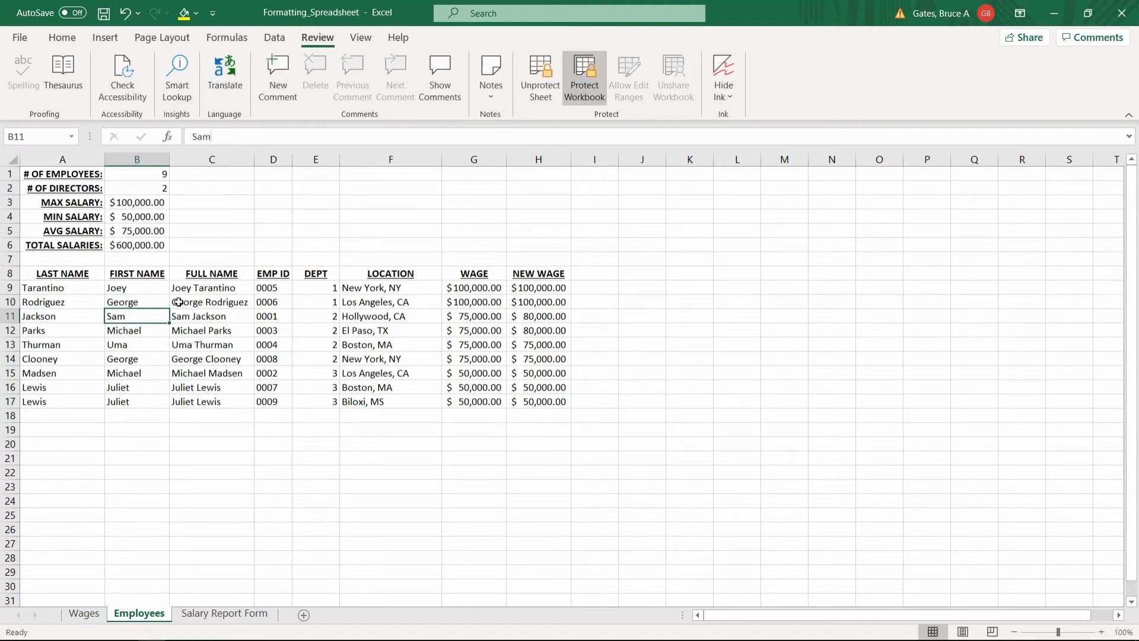
key("ctrl+z")
key("ctrl+z")
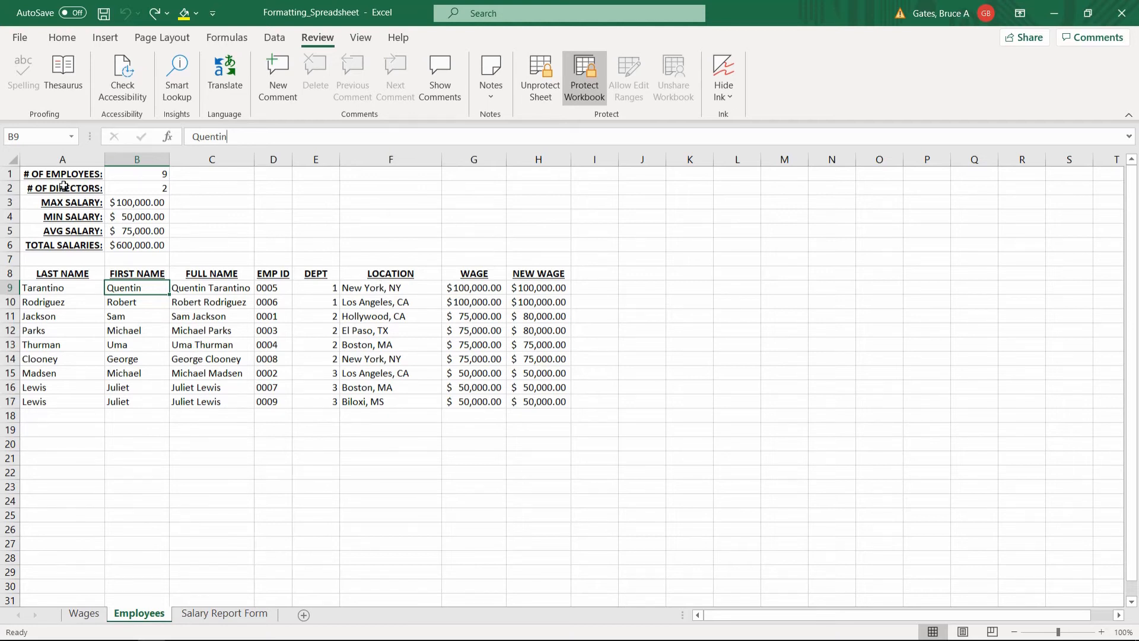
Select A1:H17, close Format Cells without changes, and begin unprotecting the workbook.
left_click_drag(62, 174, 63, 216)
left_click_drag(270, 306, 522, 398)
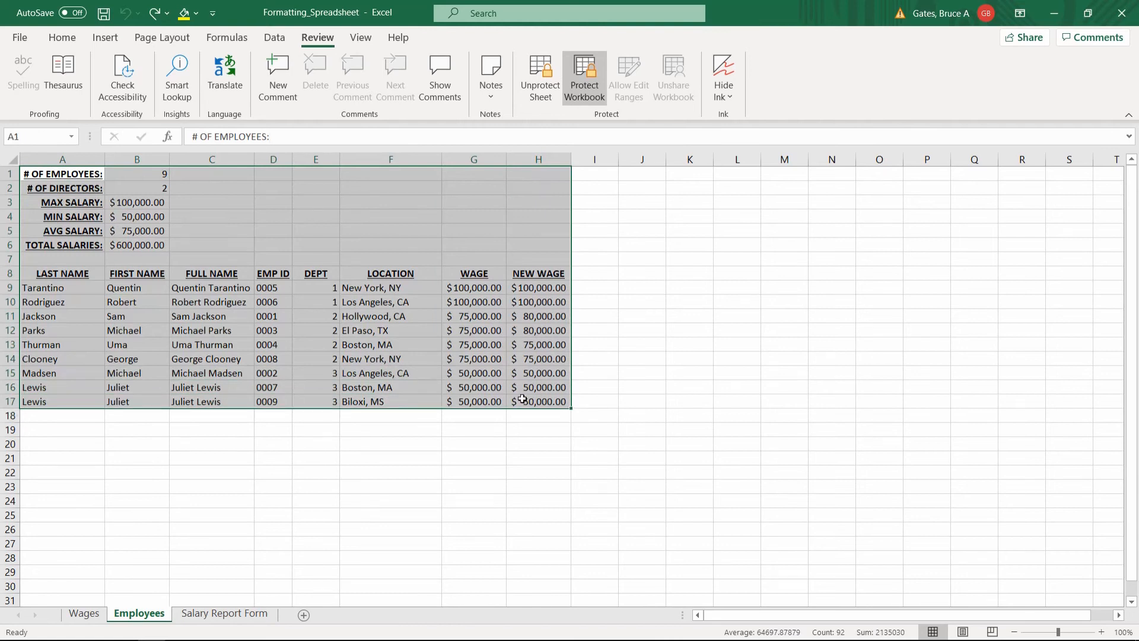
right_click(464, 357)
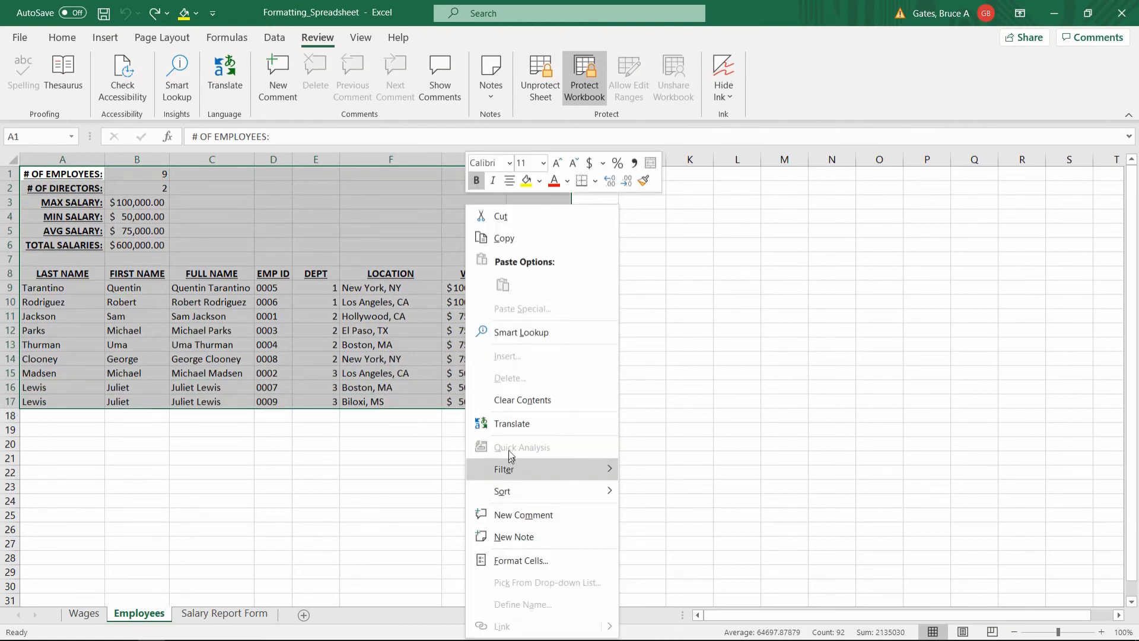
left_click(515, 560)
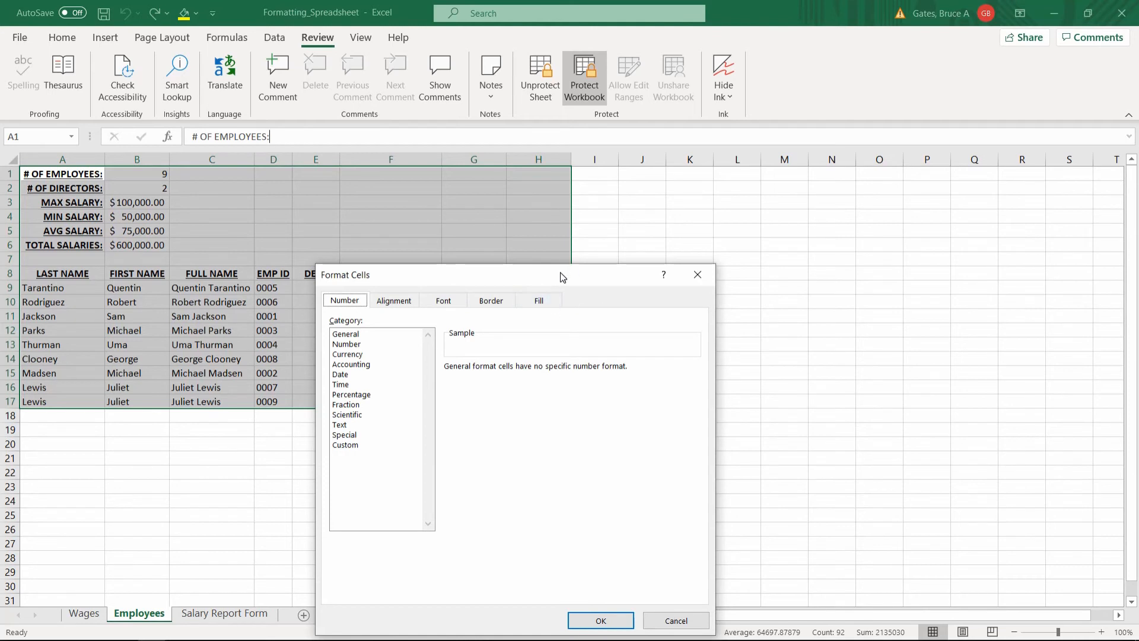
left_click_drag(561, 277, 527, 178)
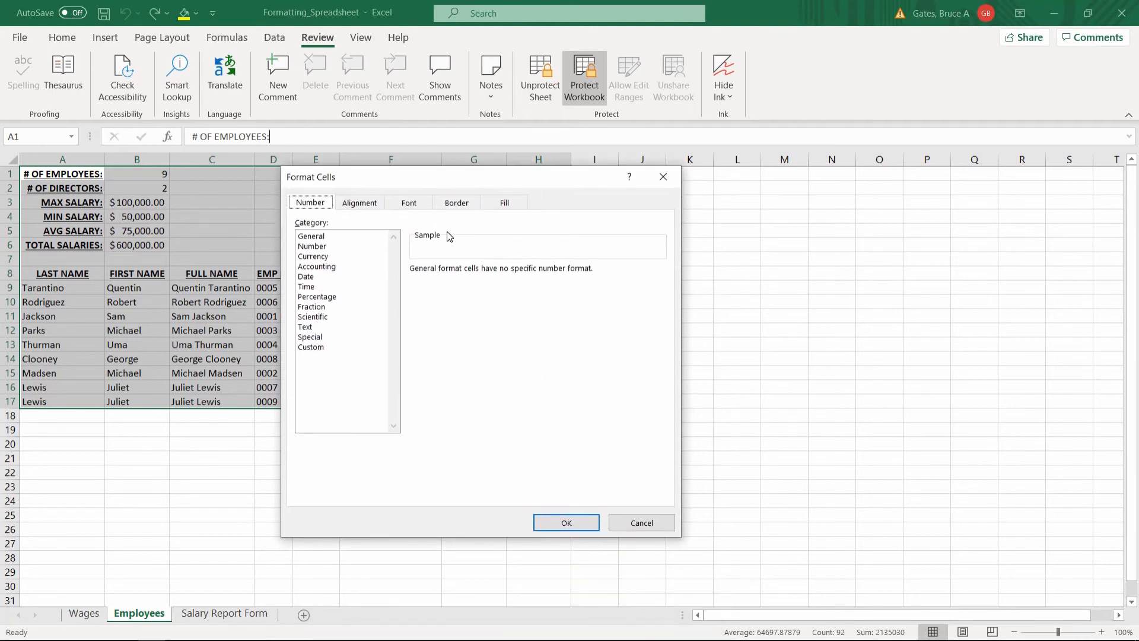
left_click(575, 519)
left_click(595, 100)
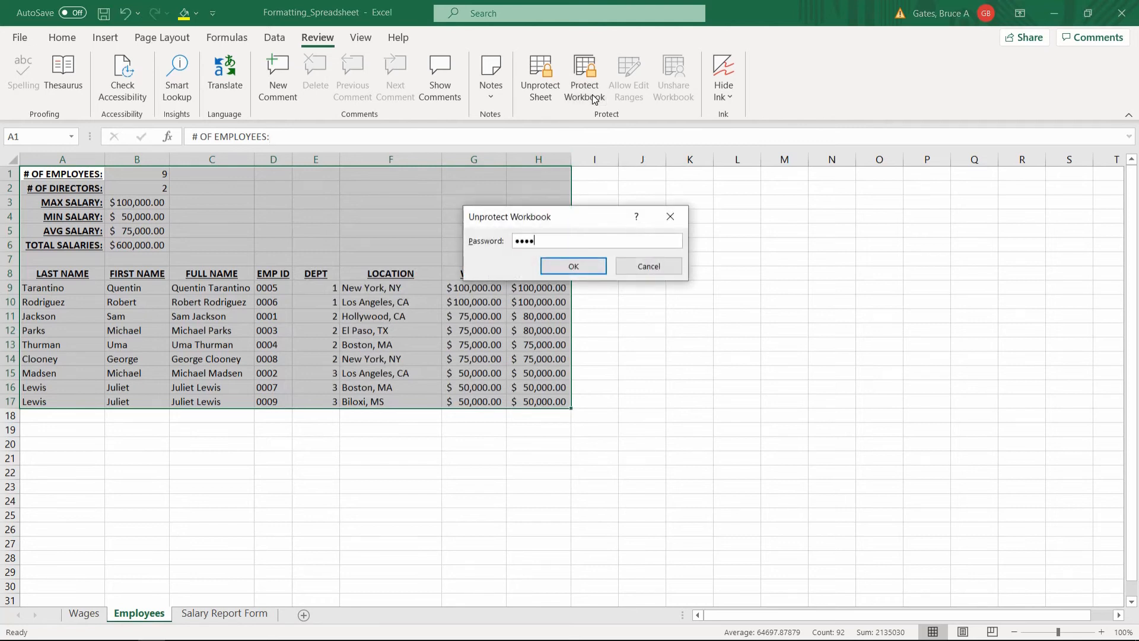
Confirm the workbook password to unprotect the workbook, then select the employee IDs in D9:D17 and cell D5.
key("Return")
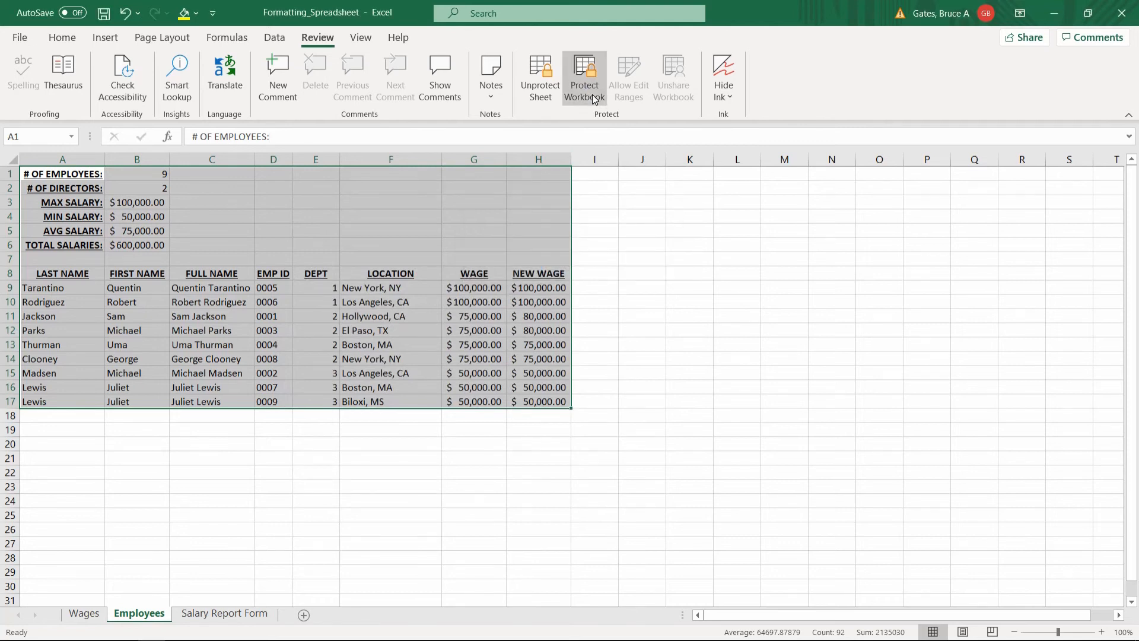
left_click(247, 244)
left_click_drag(279, 285, 274, 401)
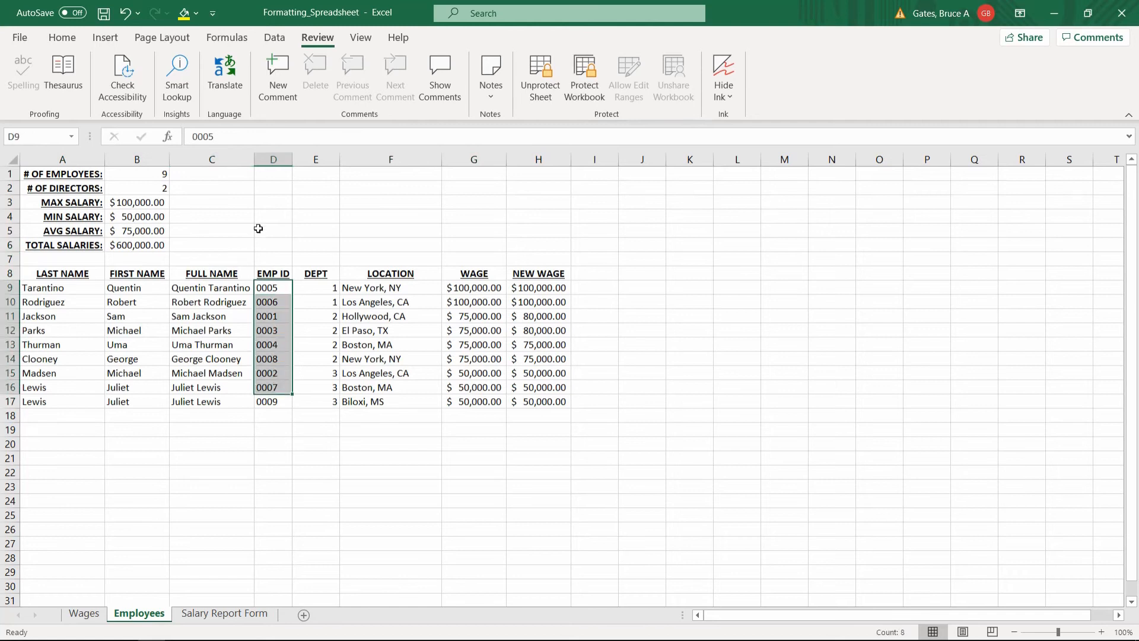
left_click(272, 230)
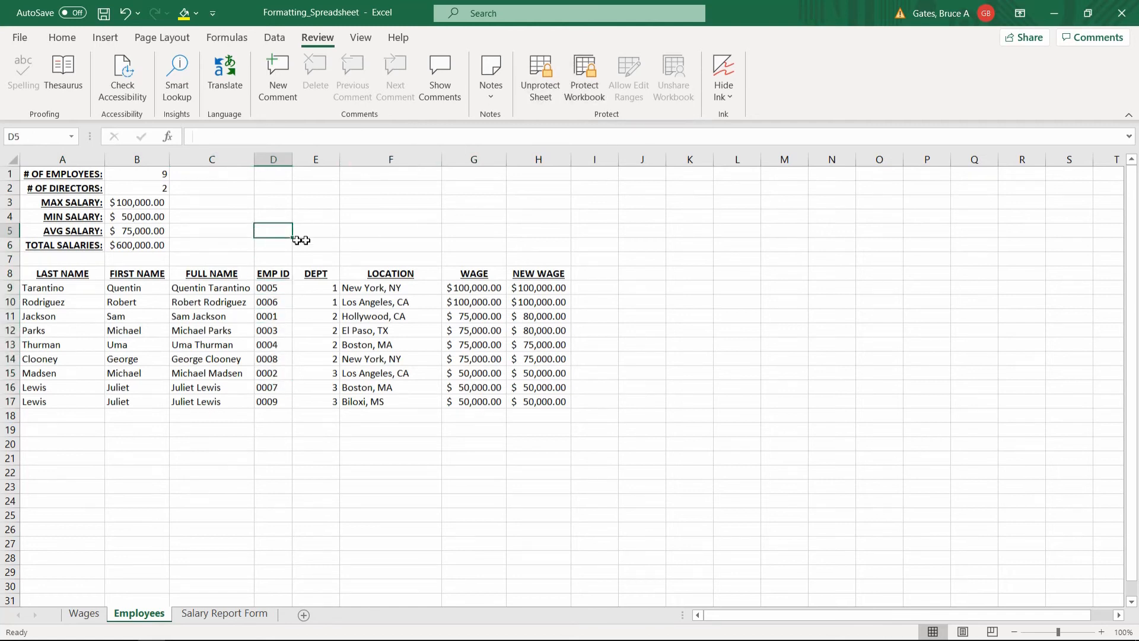
Unprotect the Employees sheet with its password and select the NAMES range among the editable ranges.
left_click(527, 60)
type("12345")
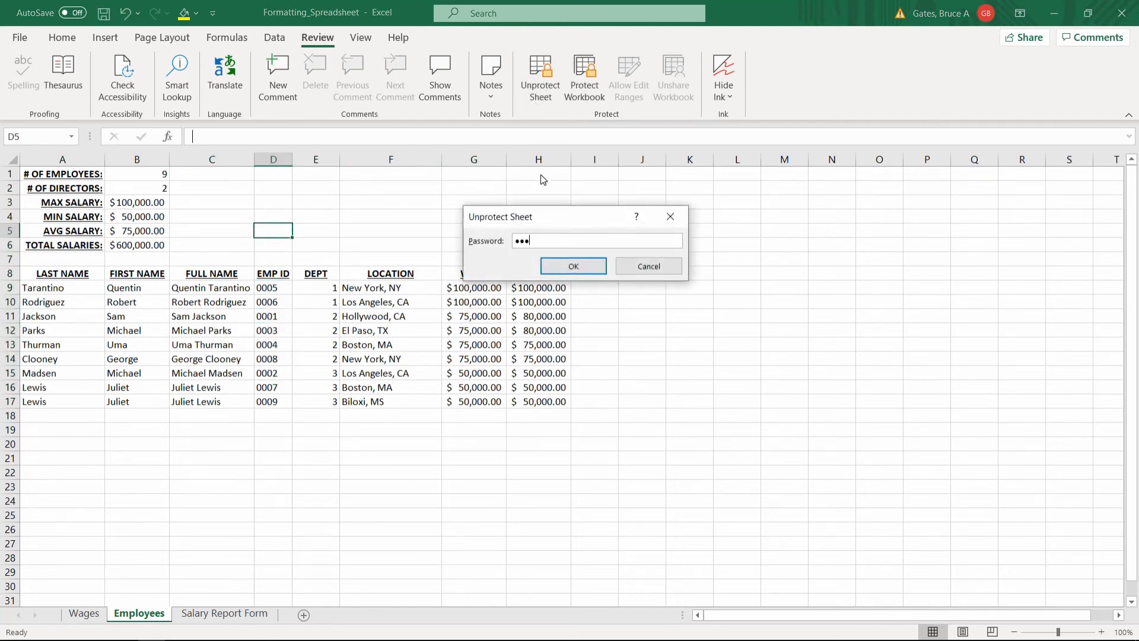
key("Return")
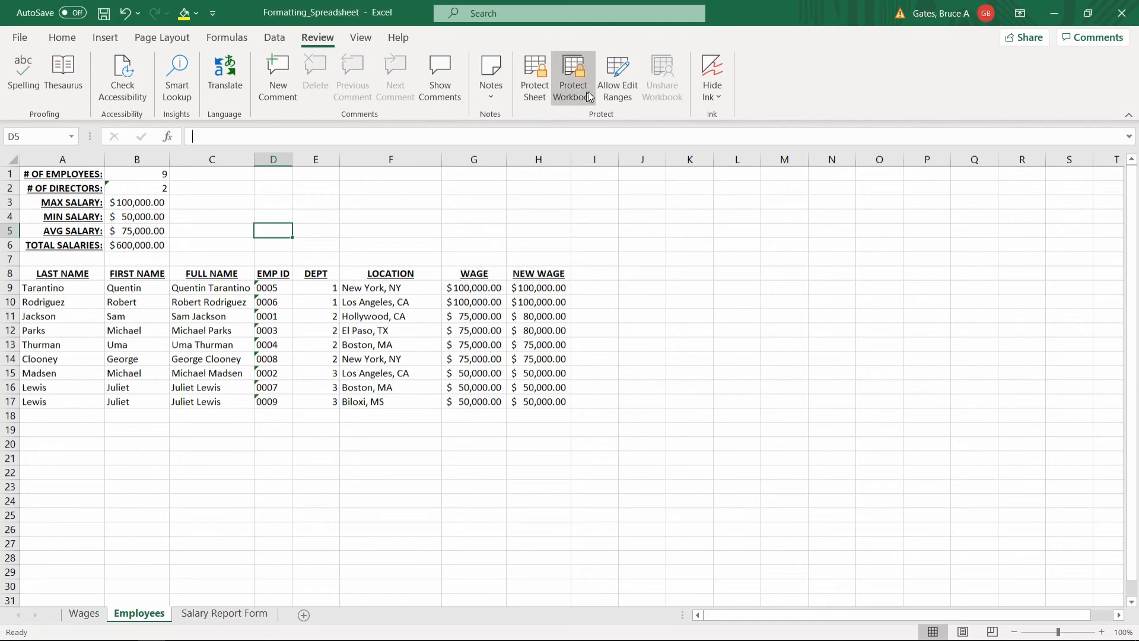
left_click(617, 77)
left_click(565, 207)
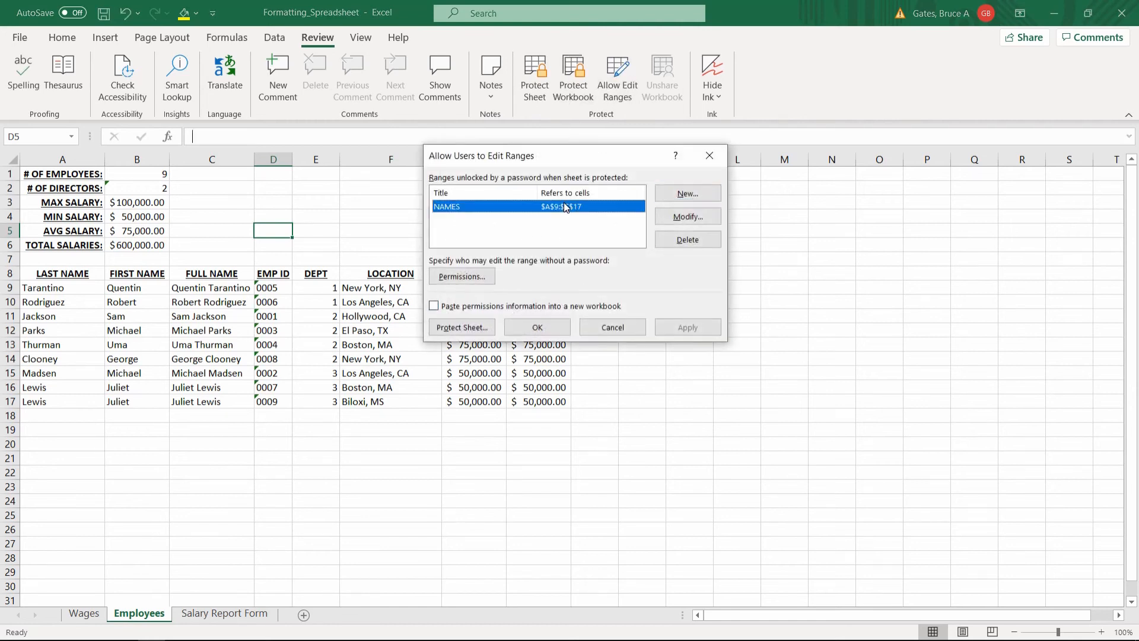
Set and confirm a new password for the NAMES range A9:C17 and save the change.
left_click(679, 217)
left_click(454, 280)
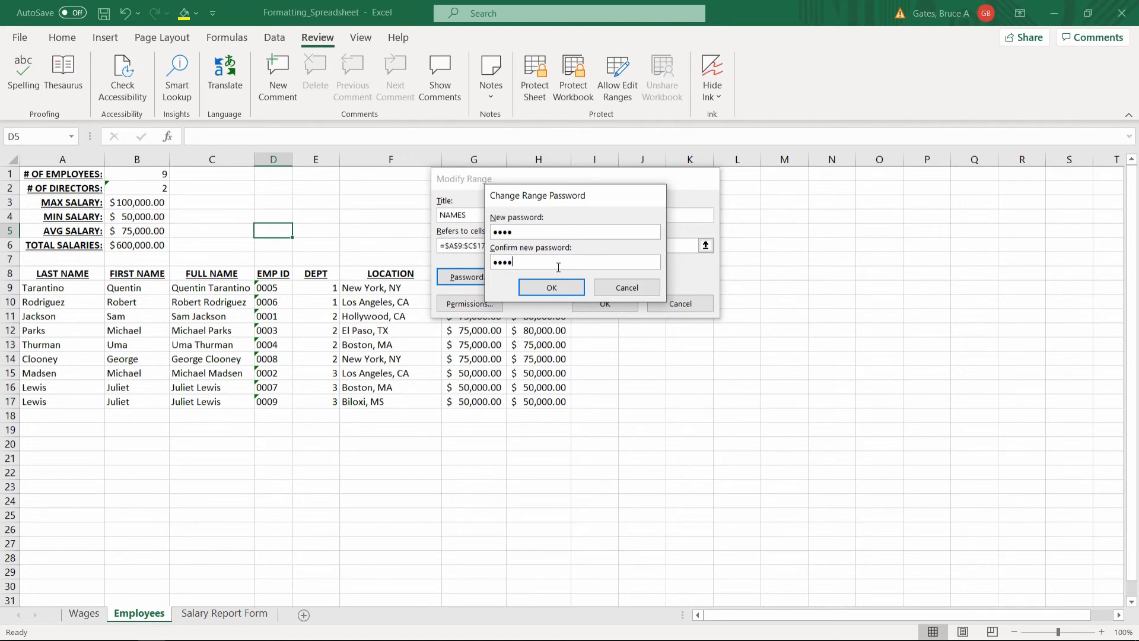
left_click(560, 288)
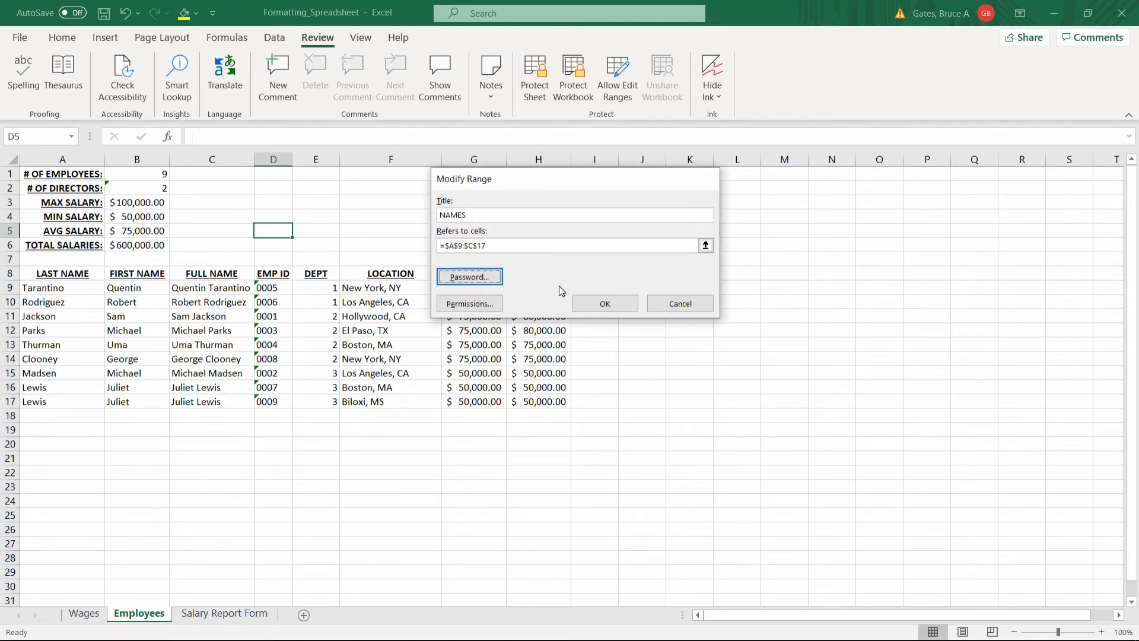
left_click(583, 304)
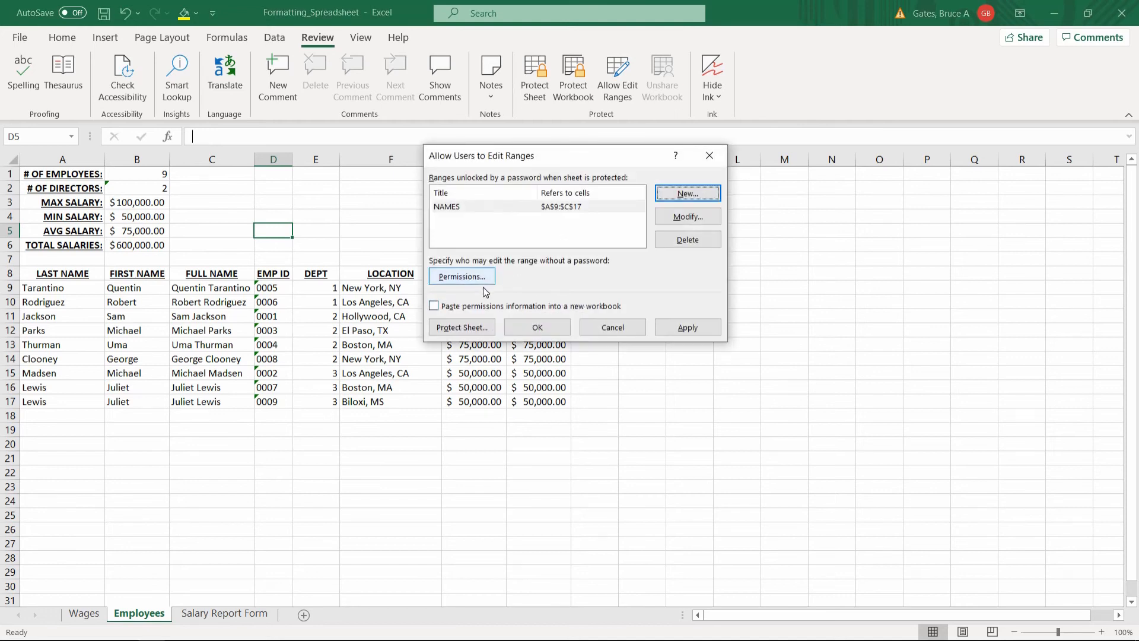
Protect the Employees sheet with a confirmed password, then test that editing cell F9 is blocked.
left_click(471, 327)
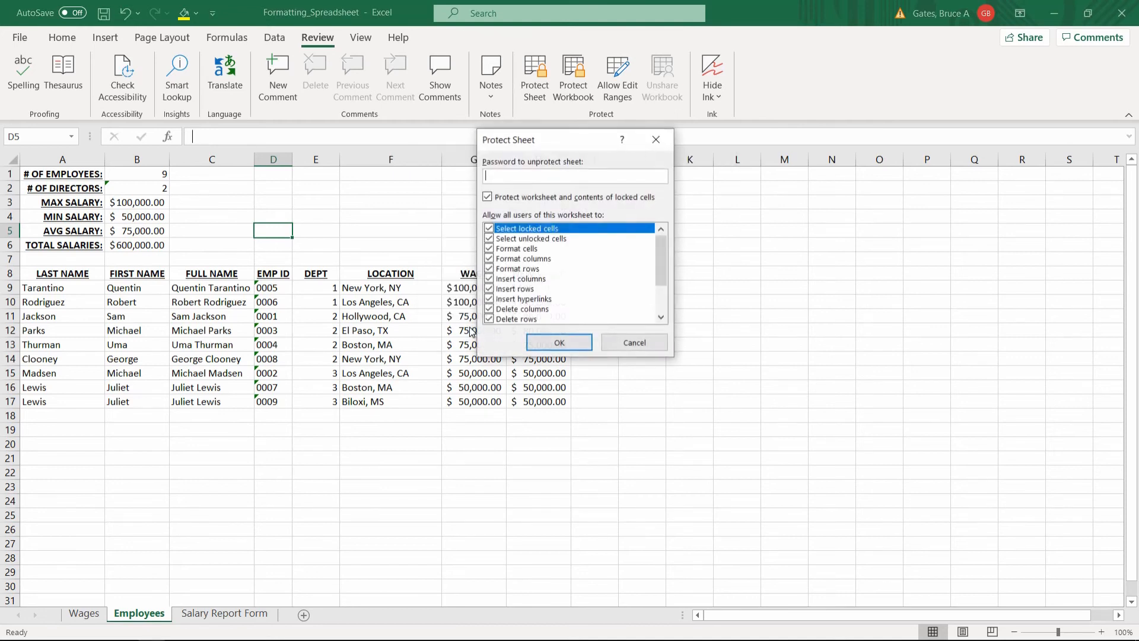
key("Return")
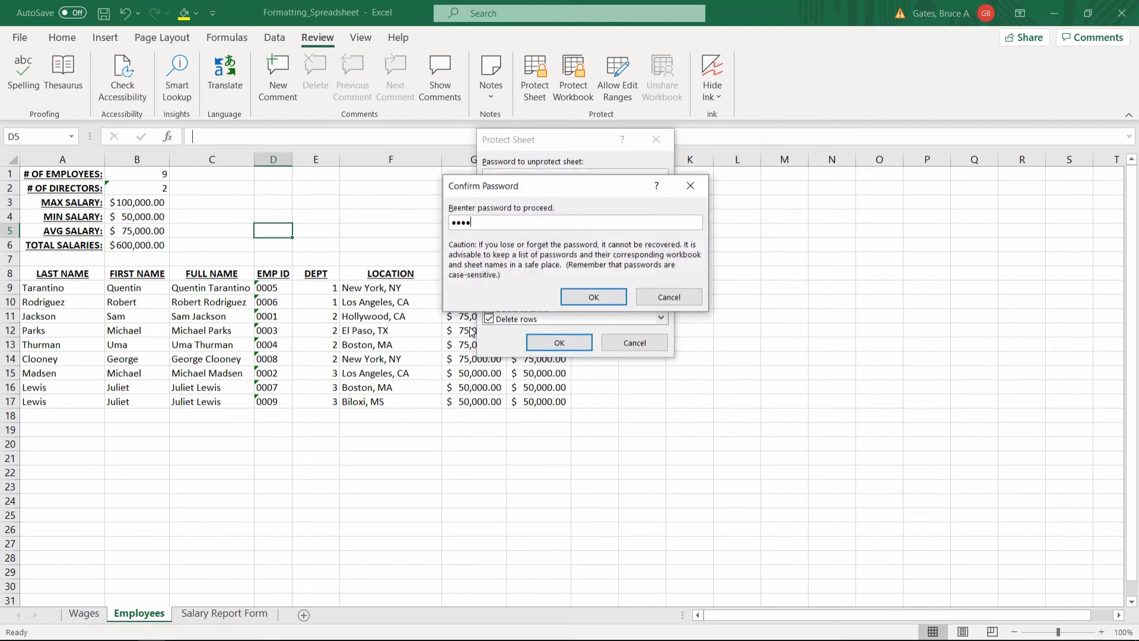
key("Return")
left_click(378, 287)
double_click(379, 287)
key("Return")
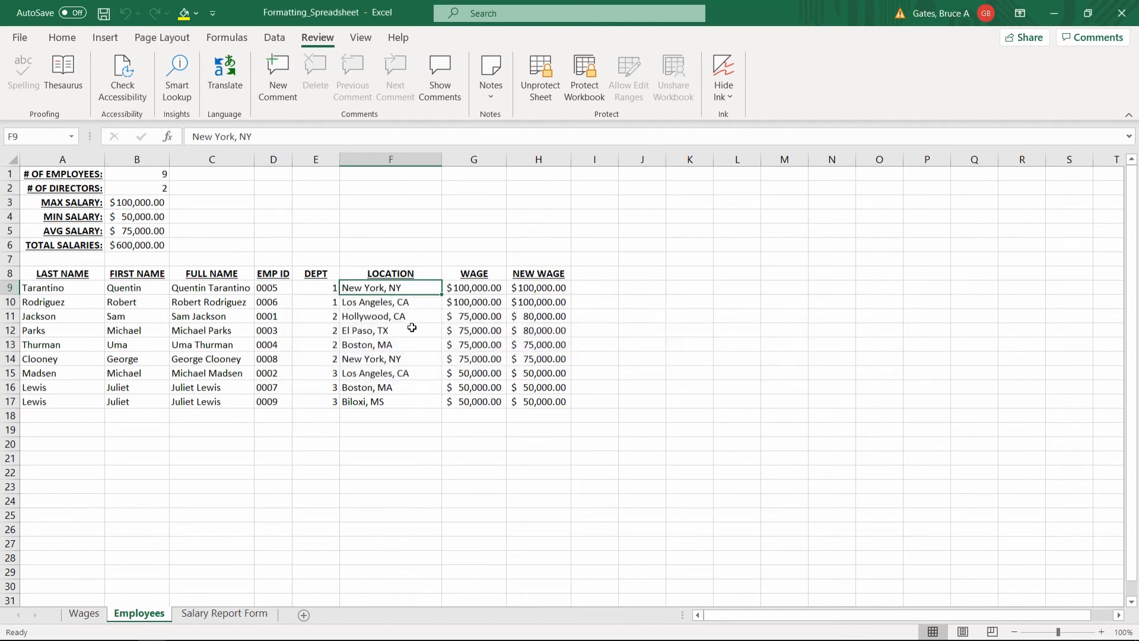
left_click(412, 327)
double_click(411, 327)
key("Return")
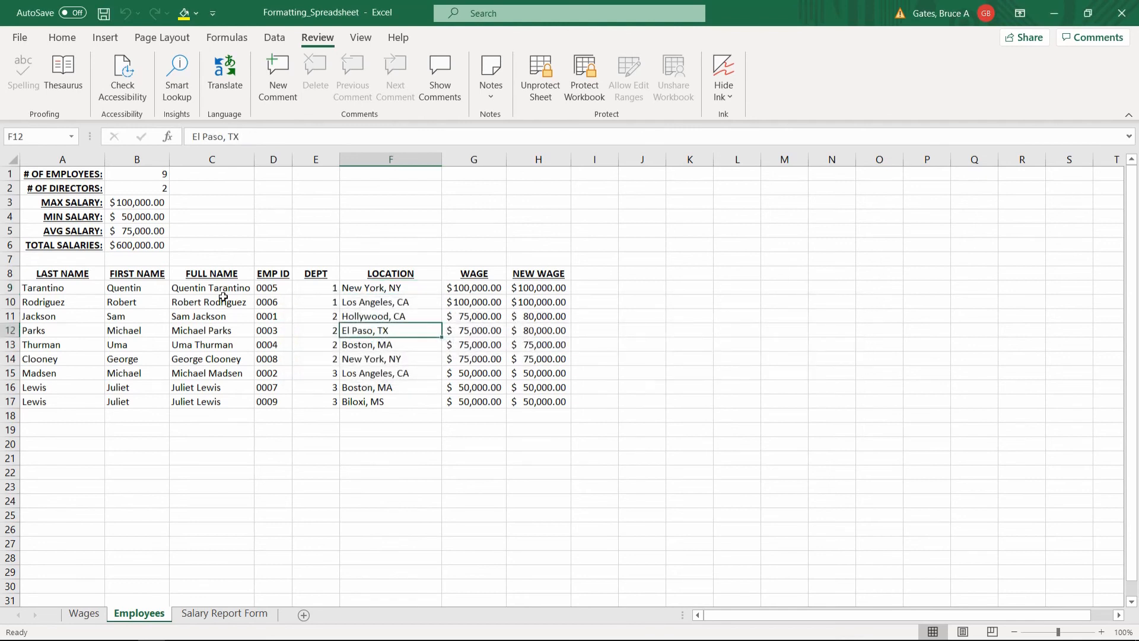
left_click(200, 290)
left_click(143, 292)
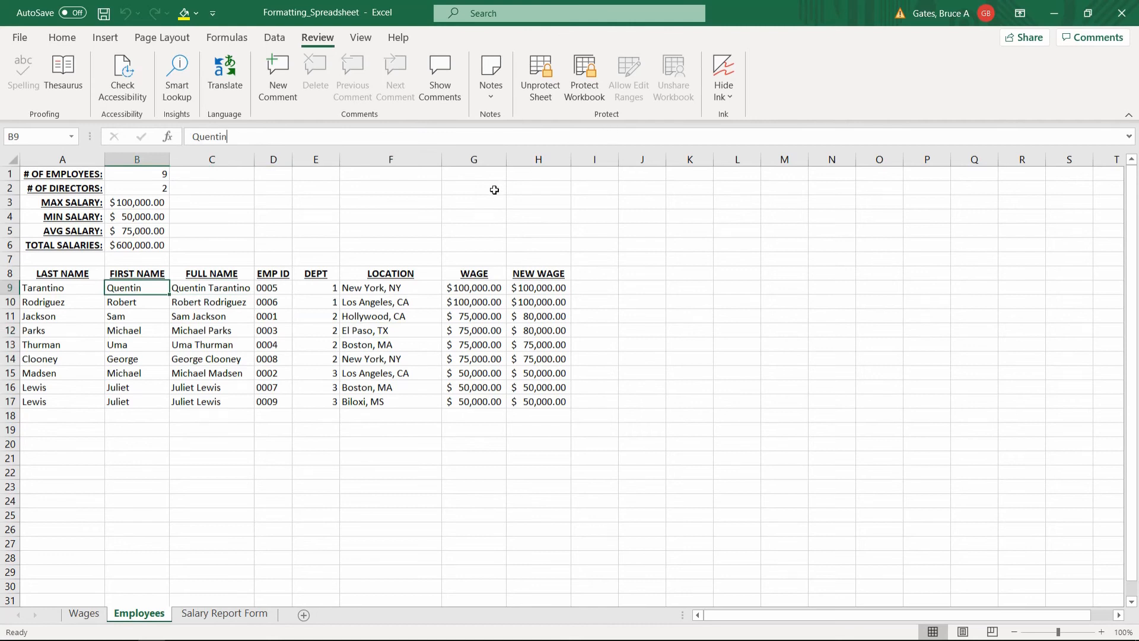
type("1234")
key("Return")
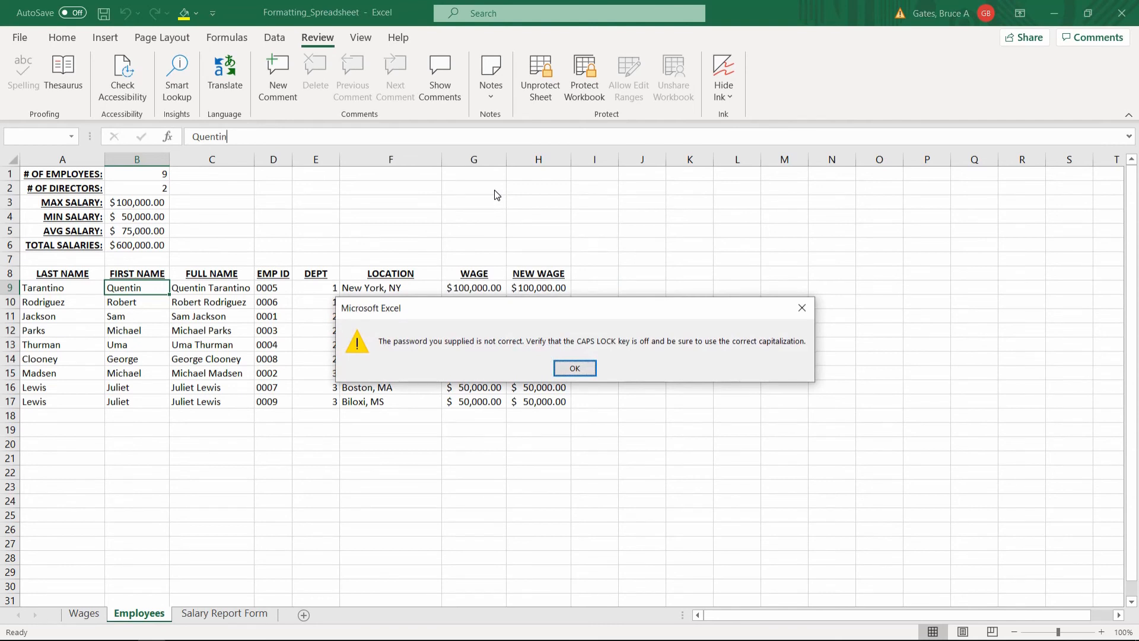
key("Return")
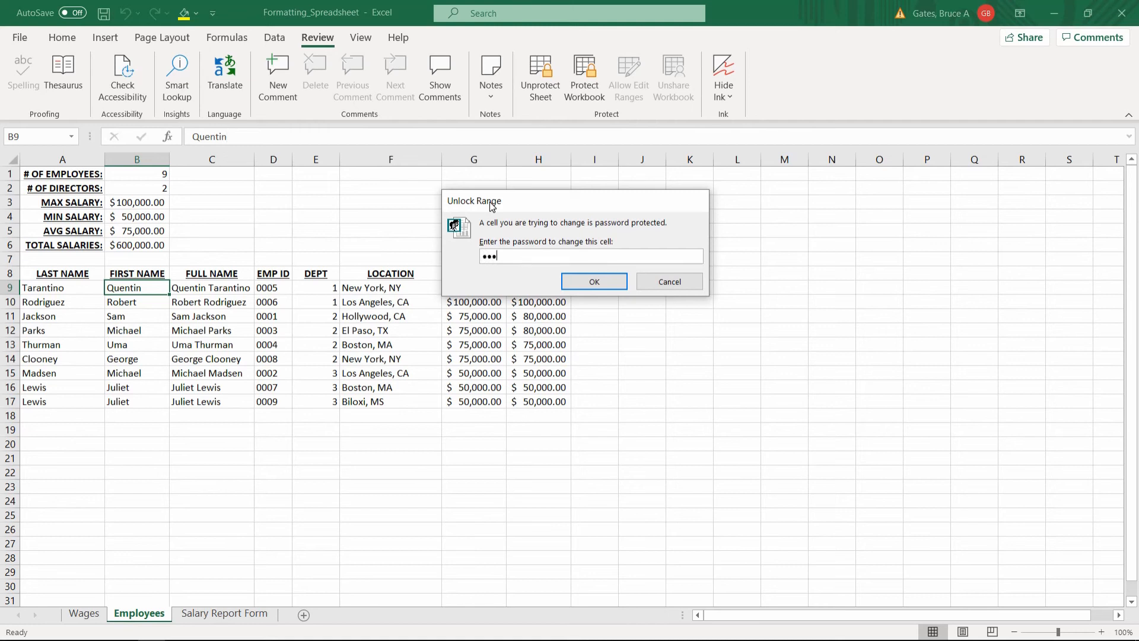
key("Return")
type("Joey")
key("Return")
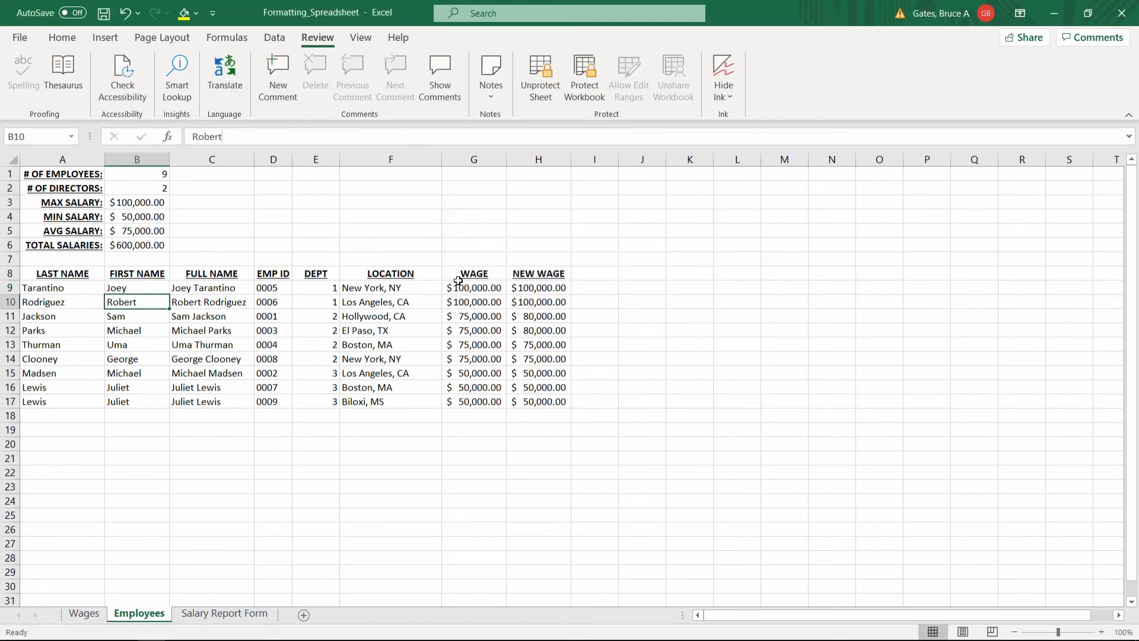
key("ctrl+z")
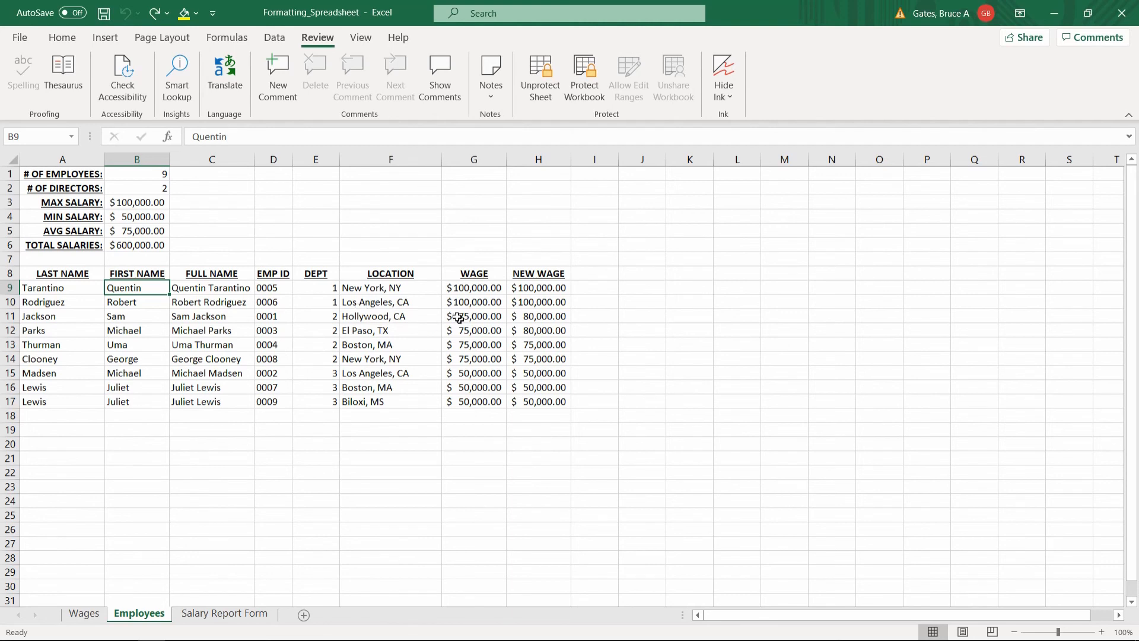
left_click(415, 259)
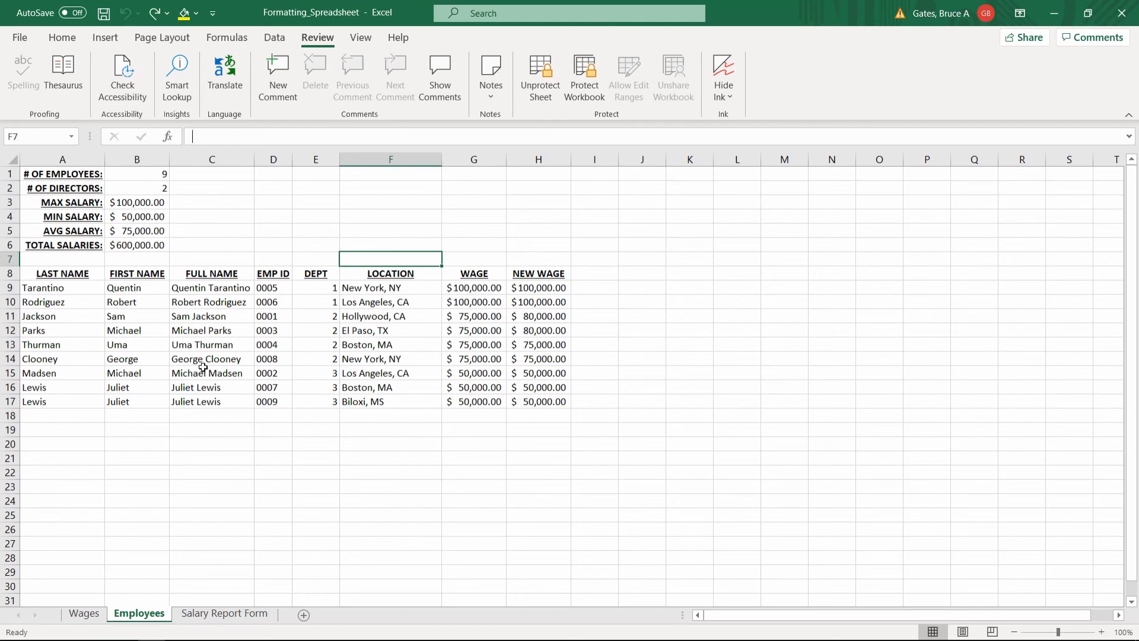
left_click(315, 310)
left_click(275, 299)
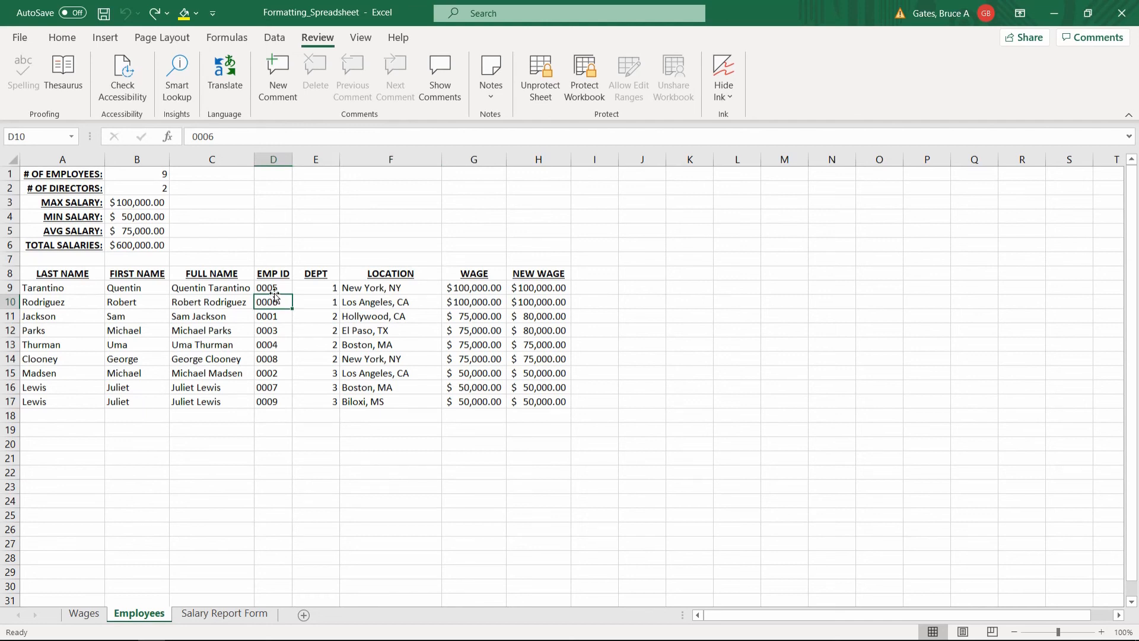
left_click(276, 248)
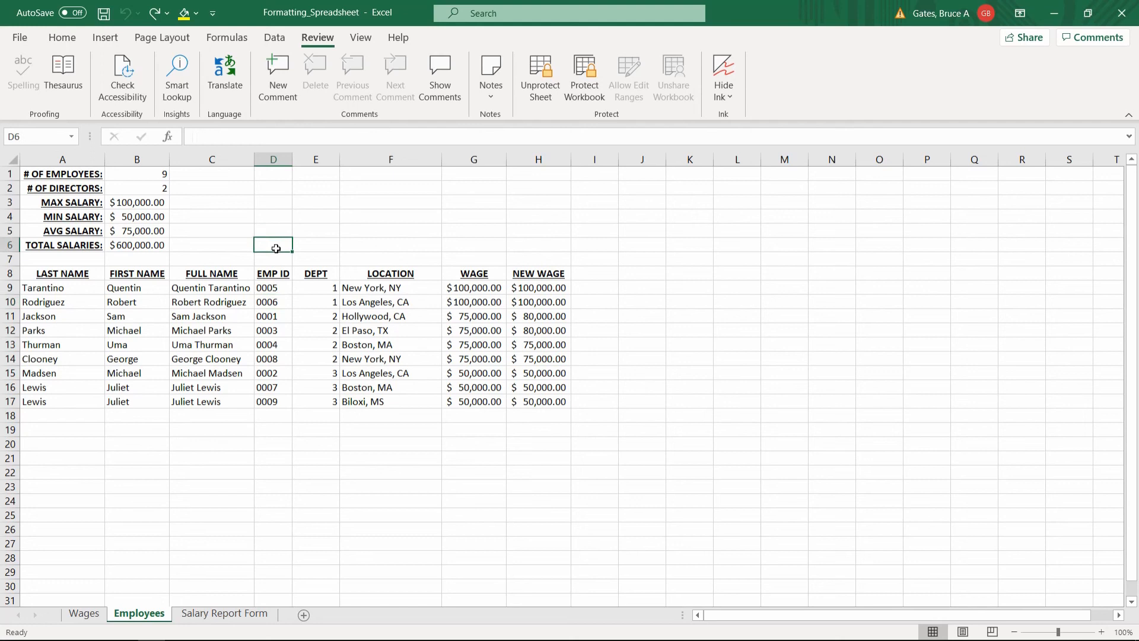